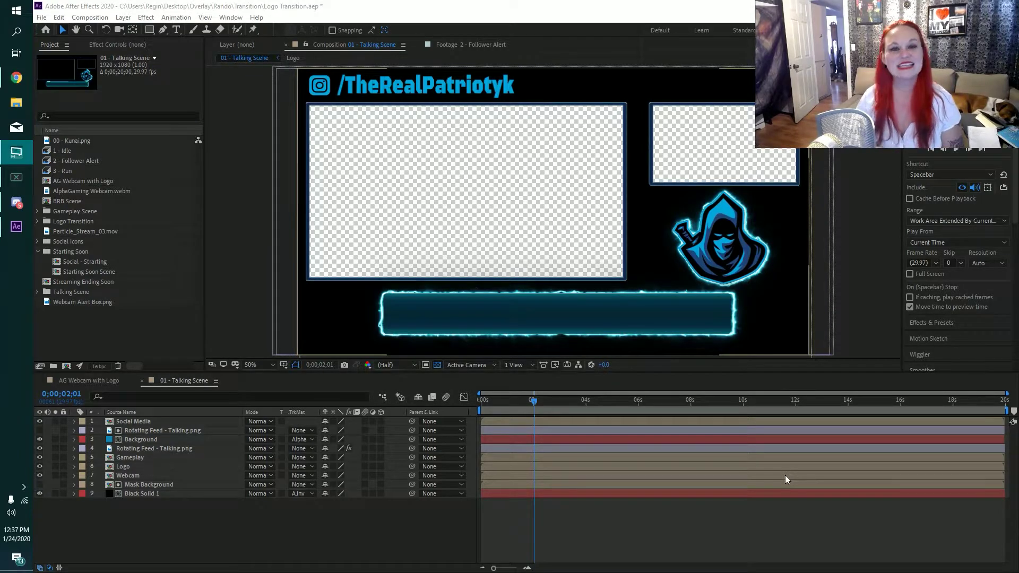
- Scrub the Talking Scene to 0;00;02;19 and bring up the Video Copilot effects in the effects library
{"action": "mouse_move", "coordinate": [534, 401]}
{"action": "left_mouse_down"}
{"action": "mouse_move", "coordinate": [511, 406]}
{"action": "mouse_move", "coordinate": [549, 406]}
{"action": "left_mouse_up"}
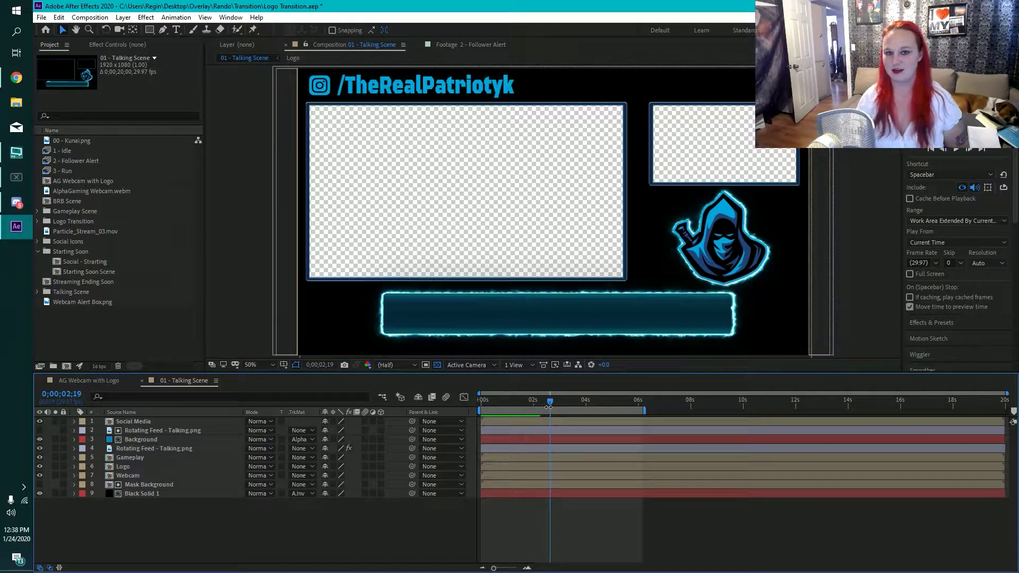
{"action": "scroll", "coordinate": [938, 301], "scroll_direction": "down", "scroll_amount": 3}
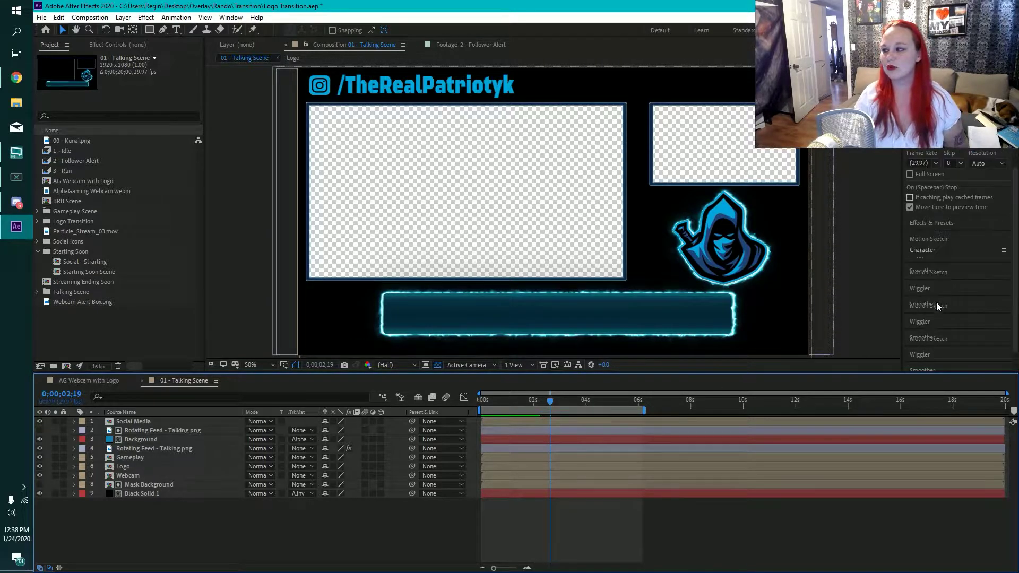
{"action": "scroll", "coordinate": [937, 301], "scroll_direction": "down", "scroll_amount": 1}
{"action": "scroll", "coordinate": [926, 216], "scroll_direction": "down", "scroll_amount": 1}
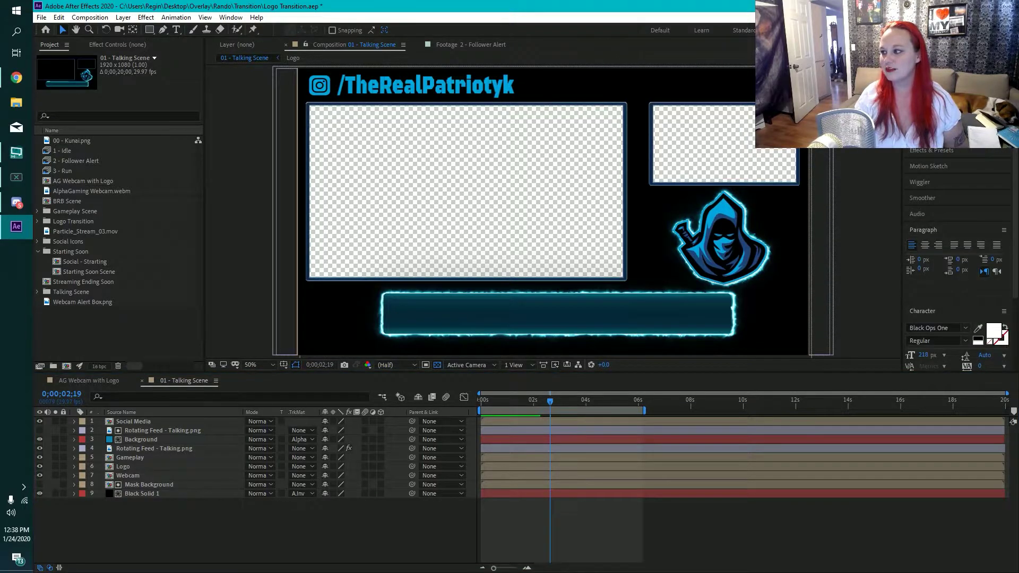
{"action": "left_click", "coordinate": [933, 230]}
{"action": "left_click", "coordinate": [925, 153]}
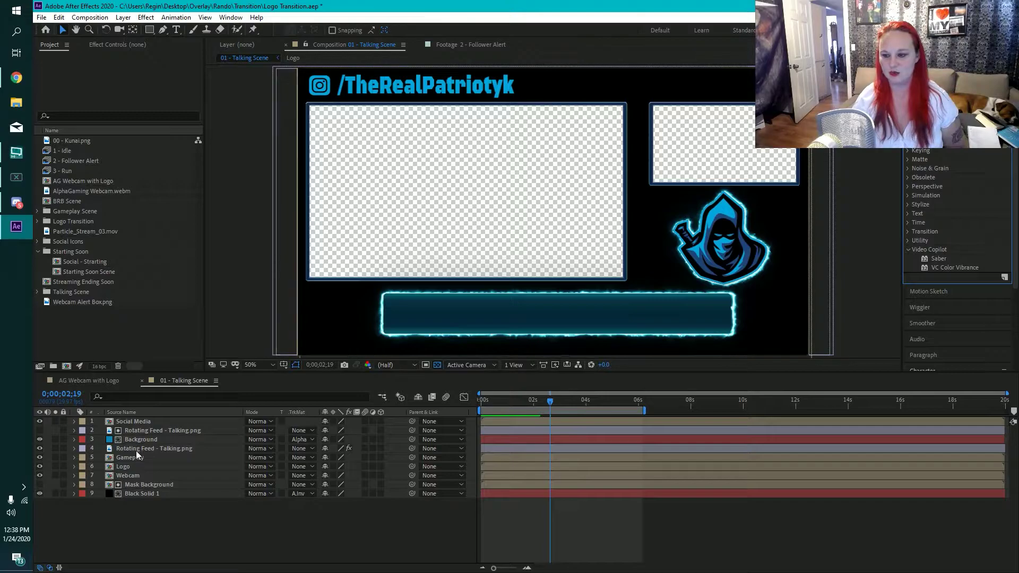
- Open the Logo composition from the Talking Scene and preview its glow animation from 0:00:01:10
{"action": "double_click", "coordinate": [140, 467]}
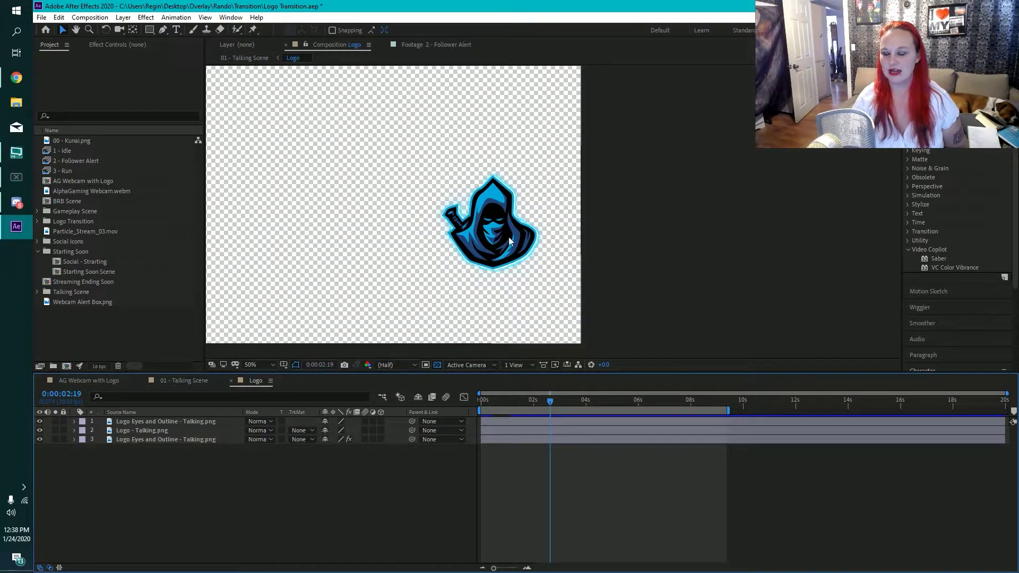
{"action": "scroll", "coordinate": [535, 243], "scroll_direction": "up", "scroll_amount": 2}
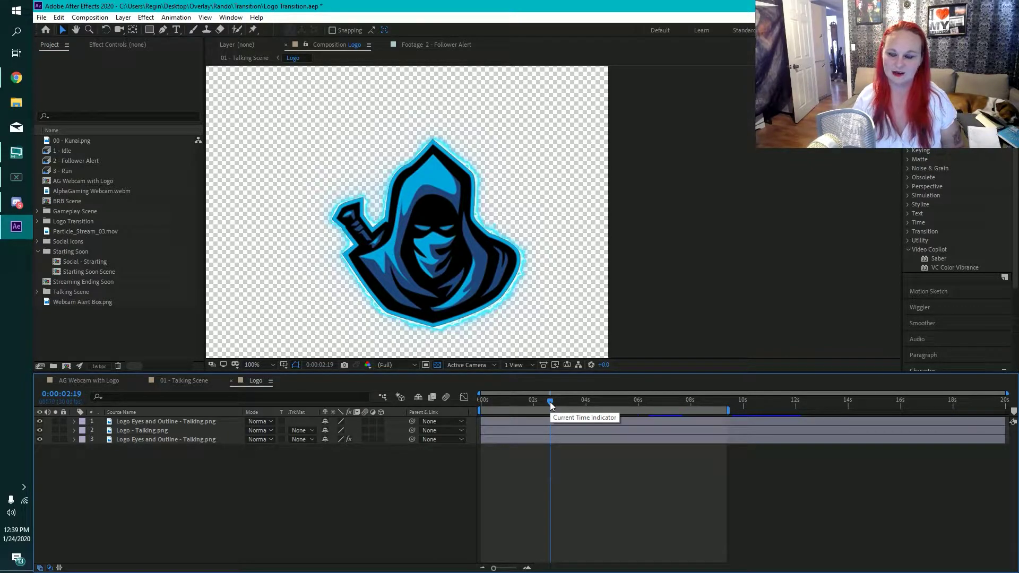
{"action": "left_click_drag", "start_coordinate": [549, 402], "coordinate": [516, 402]}
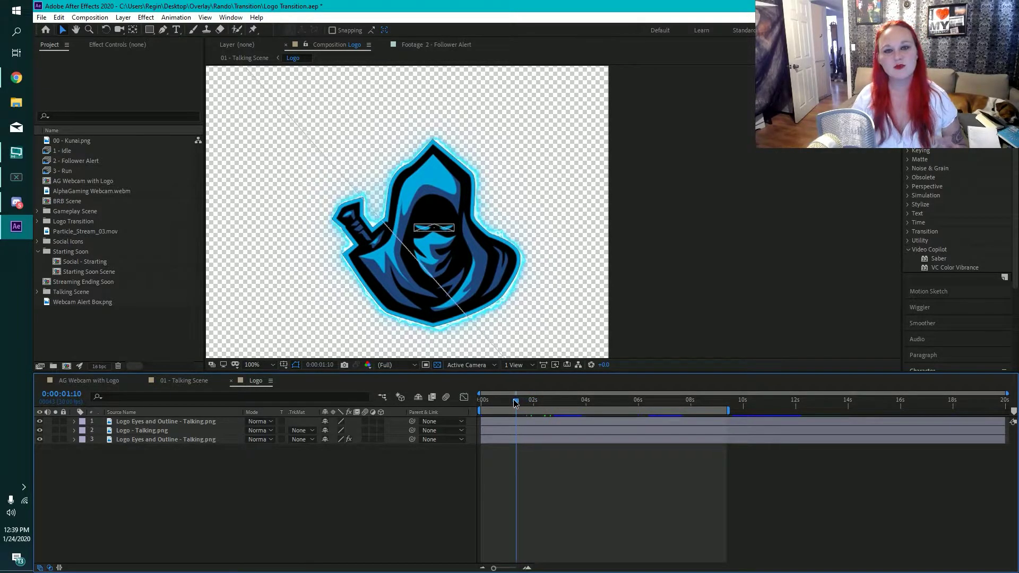
{"action": "key", "text": "space"}
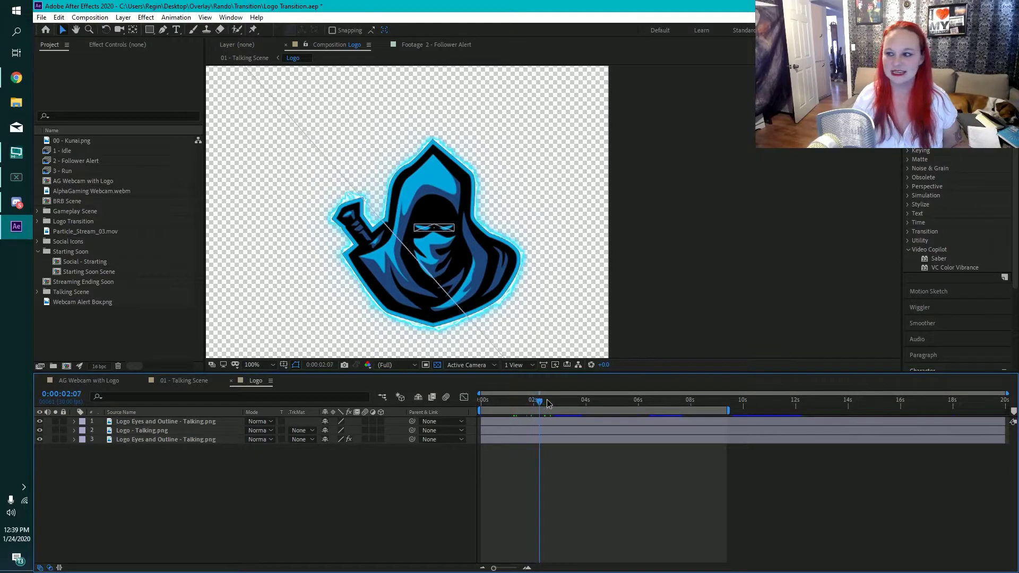
{"action": "key", "text": "space"}
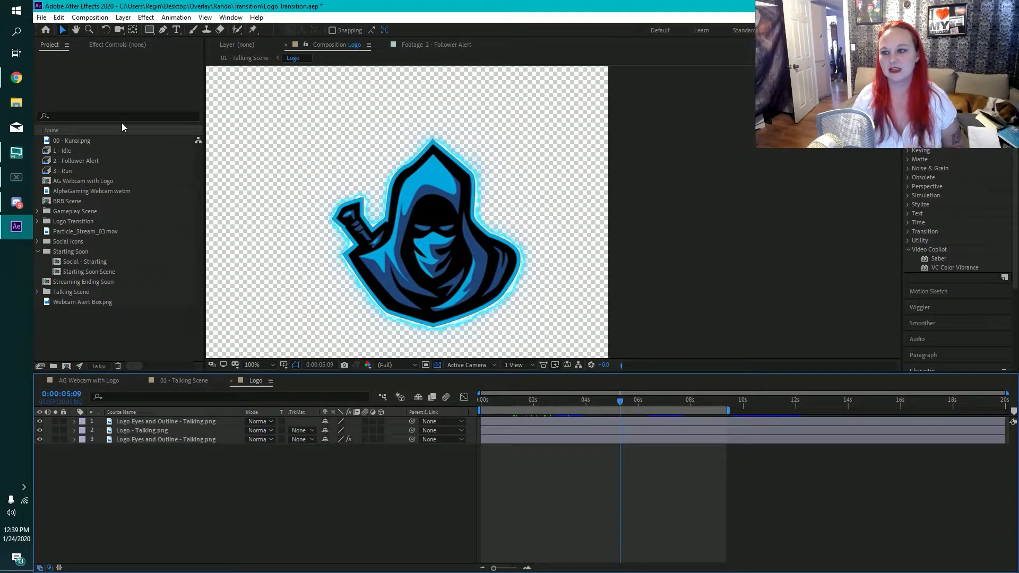
- Display the effect settings of the lowest Logo Eyes and Outline - Talking.png layer
{"action": "left_click", "coordinate": [116, 44]}
{"action": "left_click", "coordinate": [150, 422]}
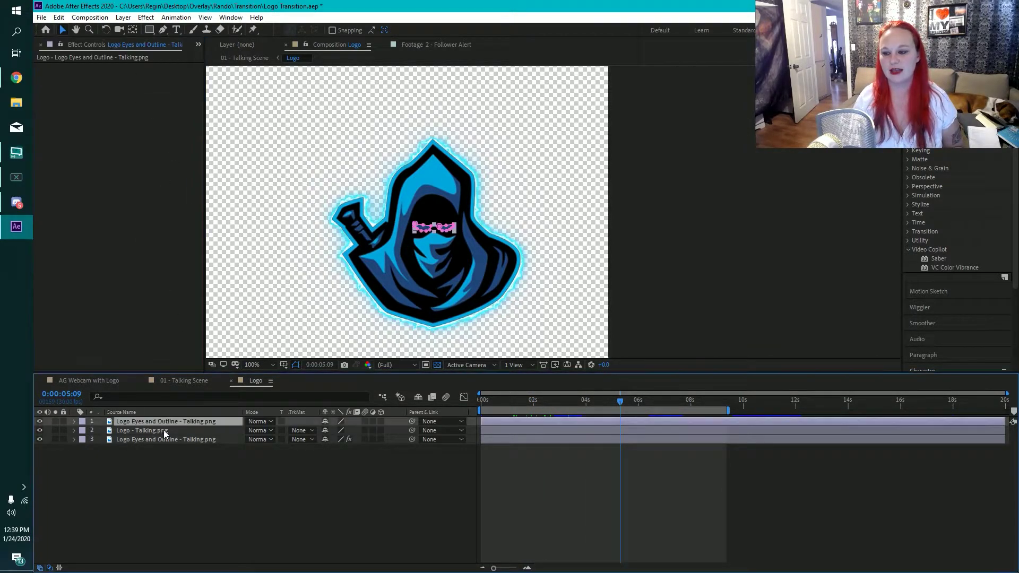
{"action": "left_click", "coordinate": [163, 431]}
{"action": "left_click", "coordinate": [198, 440]}
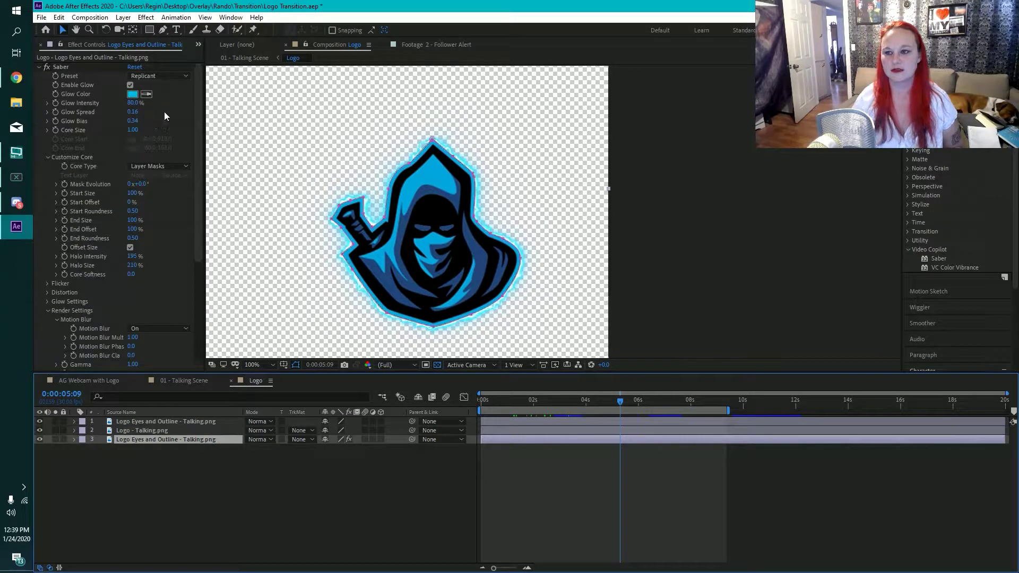
- Examine the Saber and VC Color Vibrance settings applied to the logo's outline layer
{"action": "left_click", "coordinate": [39, 68]}
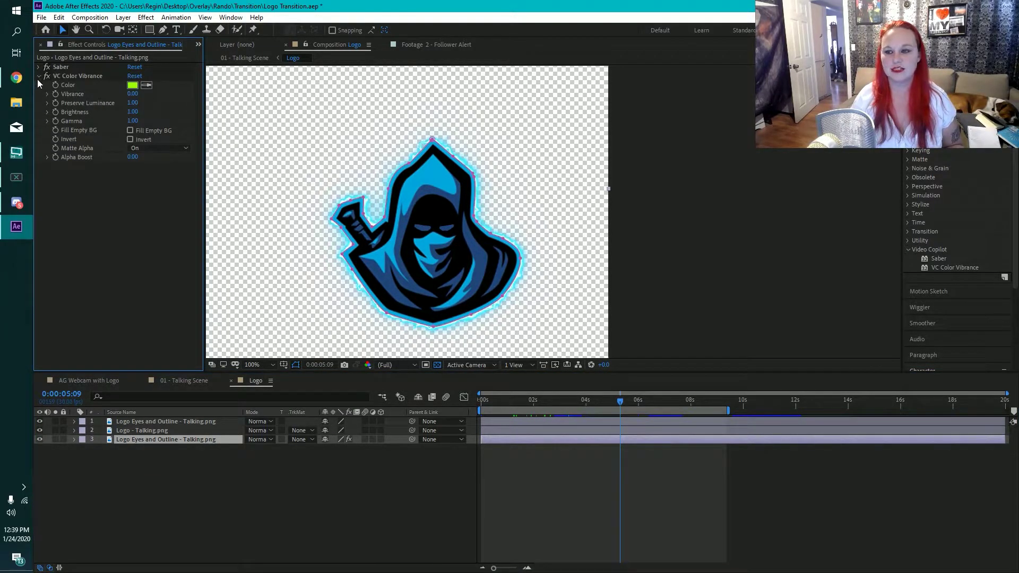
{"action": "left_click", "coordinate": [39, 76]}
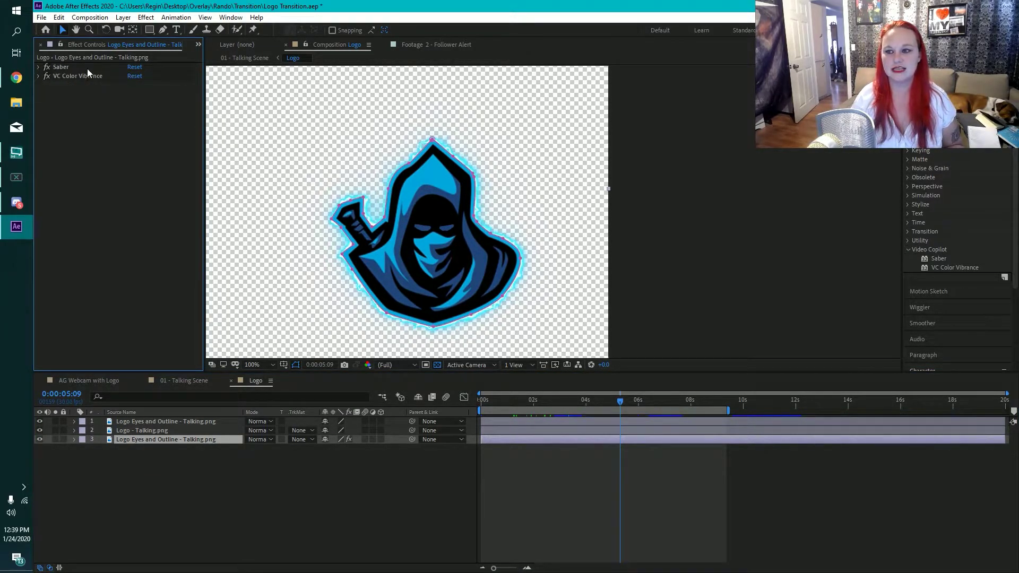
{"action": "left_click", "coordinate": [39, 76]}
{"action": "left_click", "coordinate": [39, 67]}
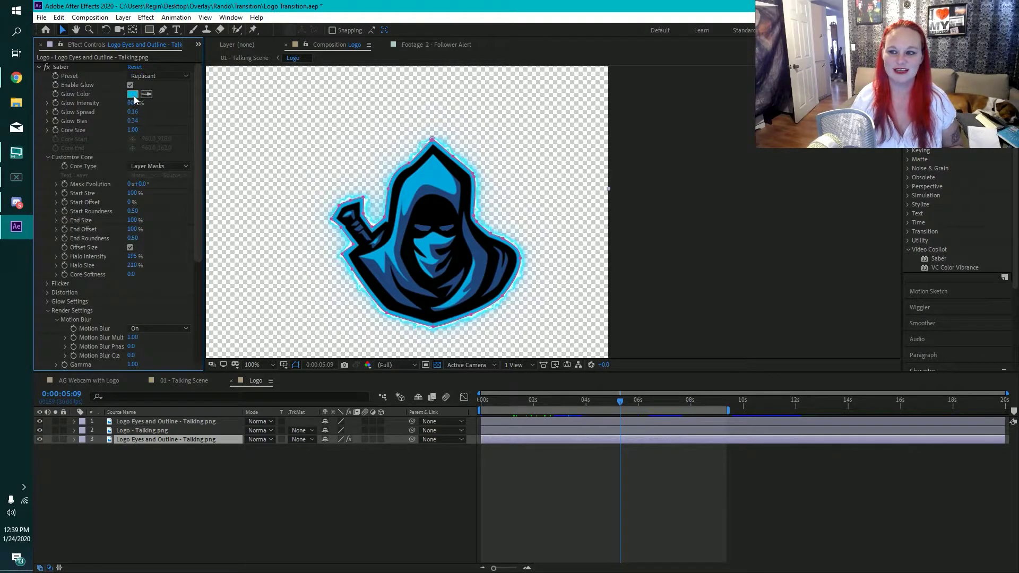
{"action": "scroll", "coordinate": [109, 196], "scroll_direction": "down", "scroll_amount": 5}
{"action": "scroll", "coordinate": [109, 195], "scroll_direction": "down", "scroll_amount": 2}
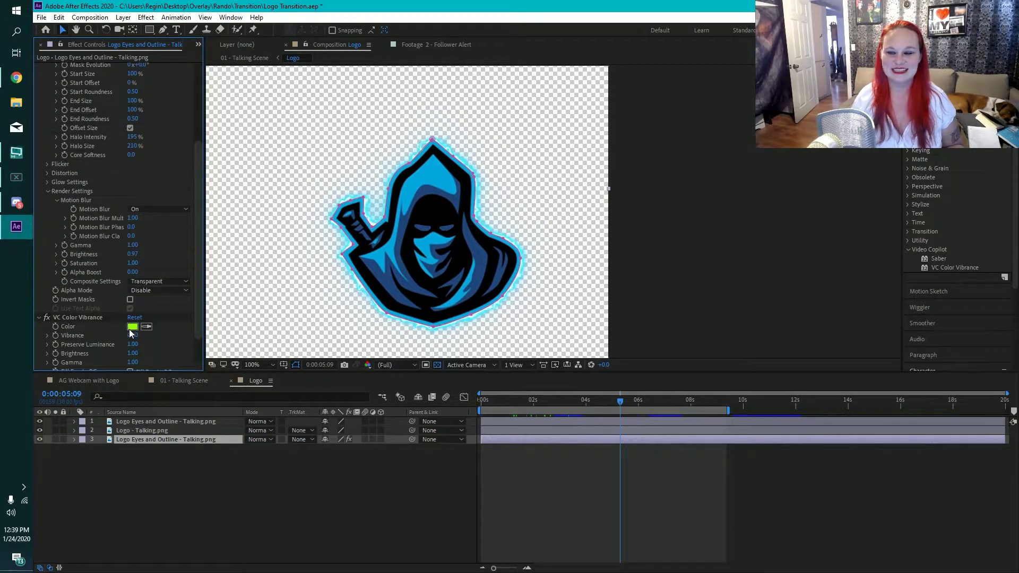
{"action": "scroll", "coordinate": [134, 313], "scroll_direction": "down", "scroll_amount": 1}
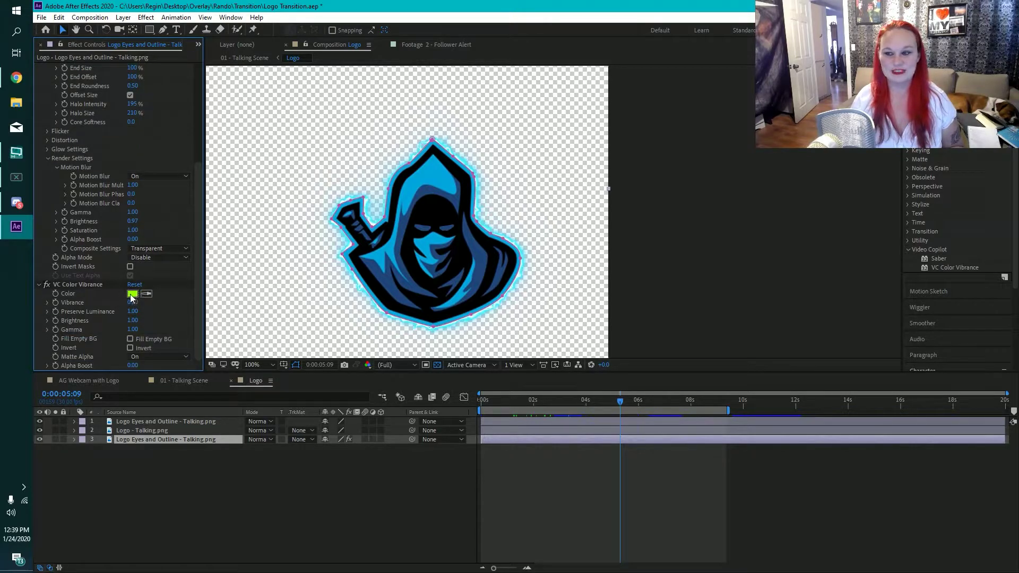
{"action": "left_click_drag", "start_coordinate": [131, 298], "coordinate": [304, 264]}
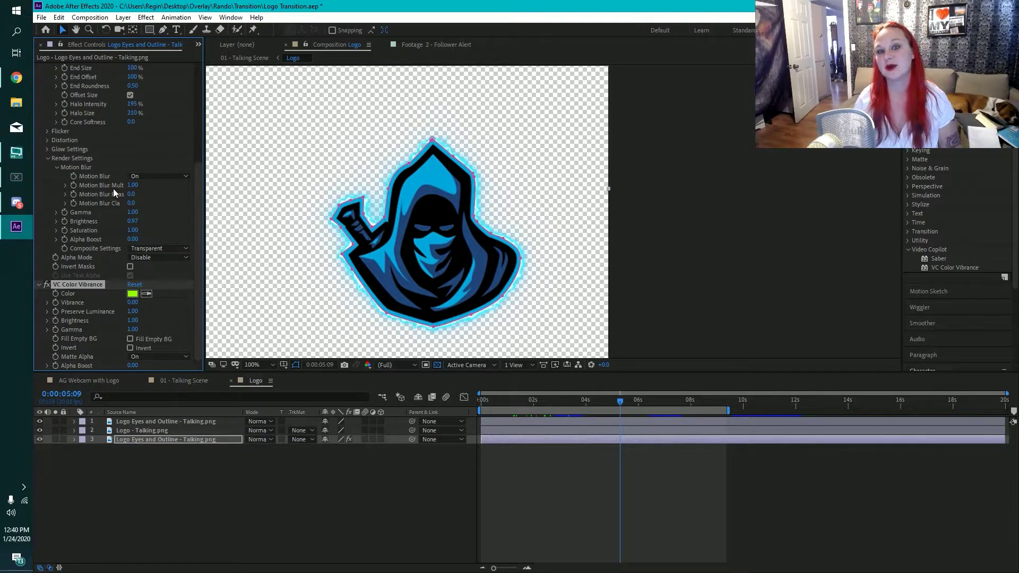
{"action": "scroll", "coordinate": [289, 220], "scroll_direction": "down", "scroll_amount": 2}
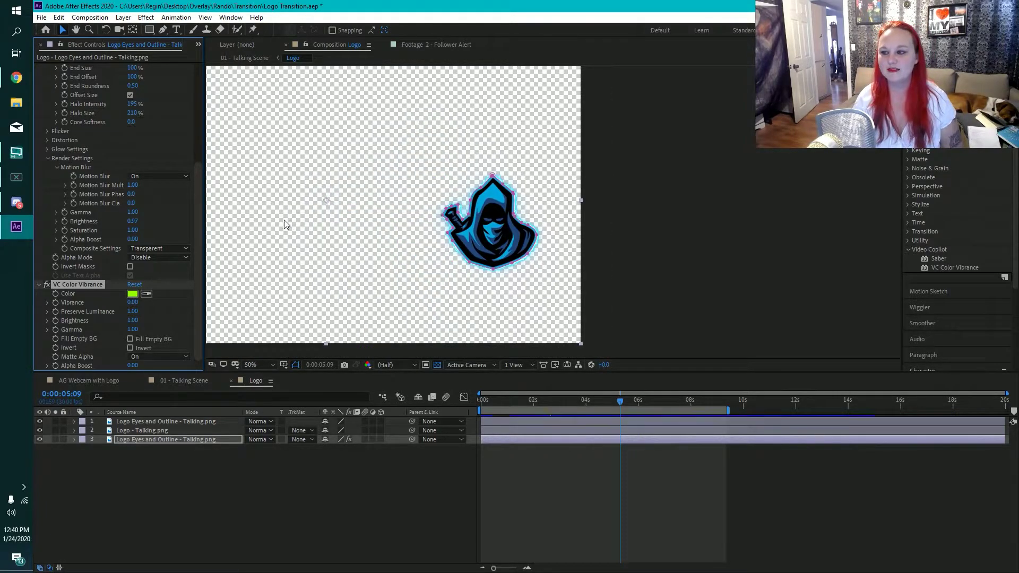
{"action": "left_click_drag", "start_coordinate": [423, 216], "coordinate": [437, 217]}
{"action": "scroll", "coordinate": [432, 218], "scroll_direction": "down", "scroll_amount": 2}
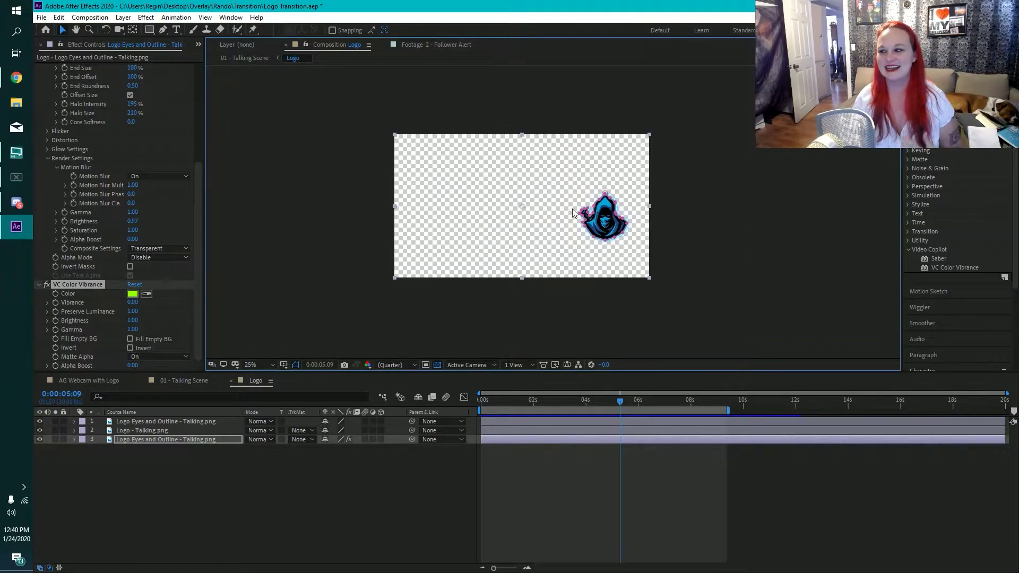
{"action": "scroll", "coordinate": [587, 206], "scroll_direction": "up", "scroll_amount": 2}
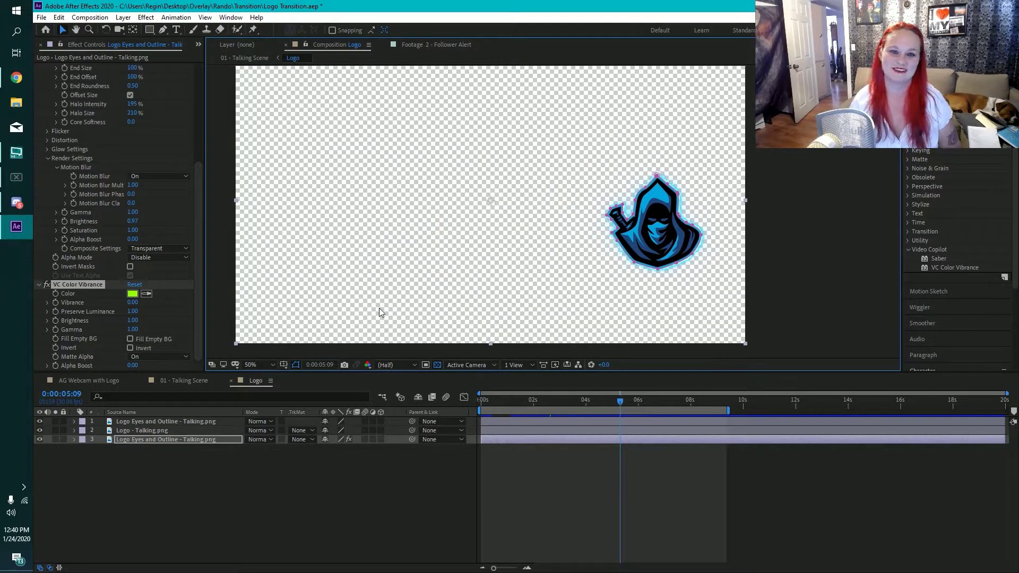
{"action": "left_click", "coordinate": [262, 505]}
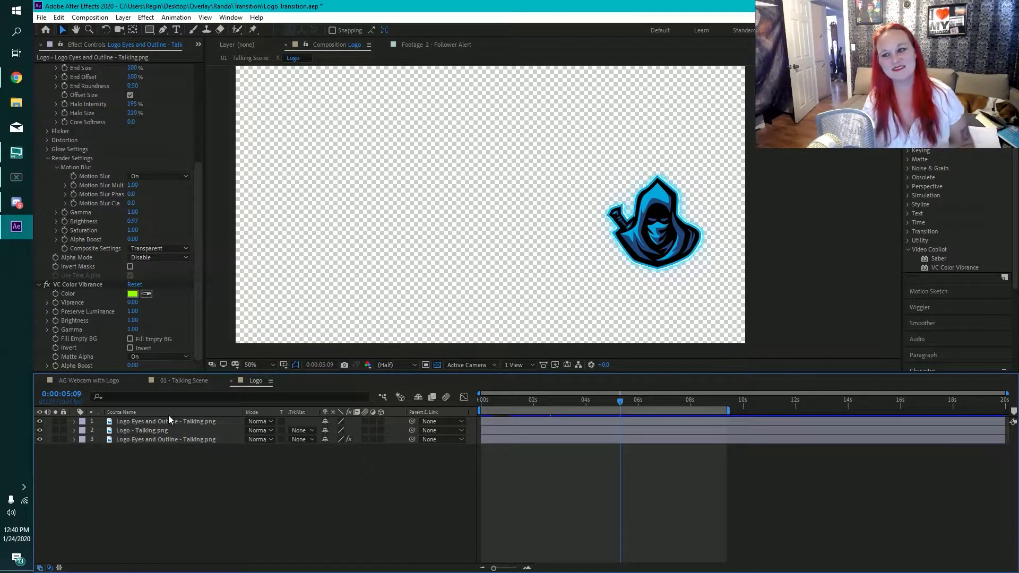
{"action": "left_click", "coordinate": [96, 19]}
{"action": "left_click", "coordinate": [380, 198]}
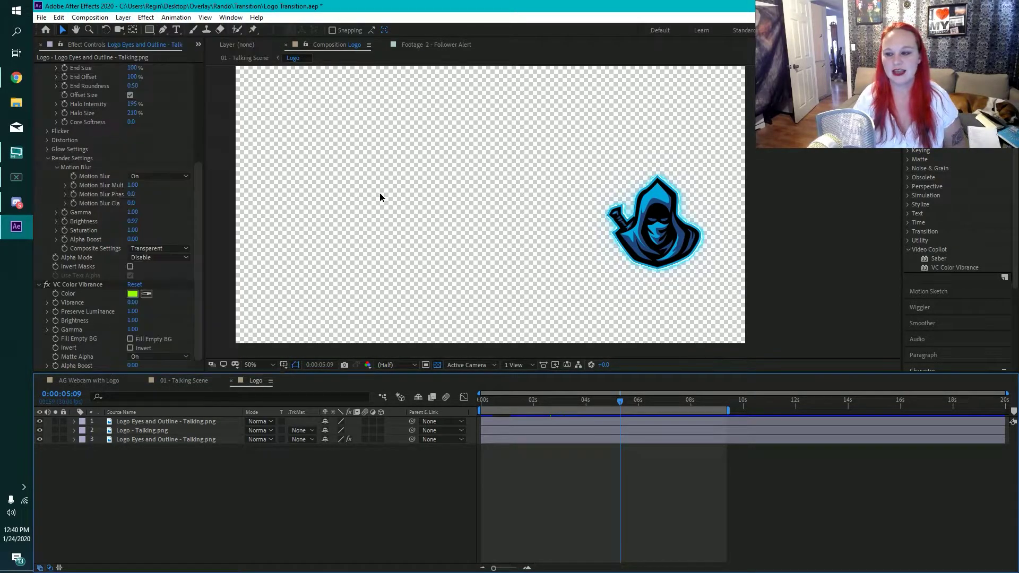
- Return to the 01 - Talking Scene composition and scrub its timeline to 0;00;01;10
{"action": "left_click", "coordinate": [181, 380]}
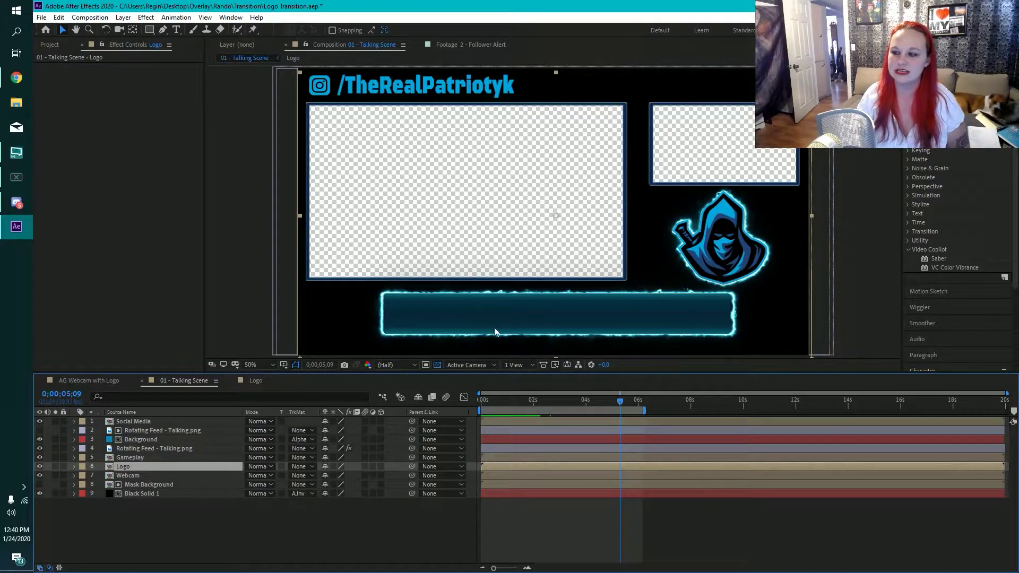
{"action": "left_click_drag", "start_coordinate": [621, 399], "coordinate": [563, 400]}
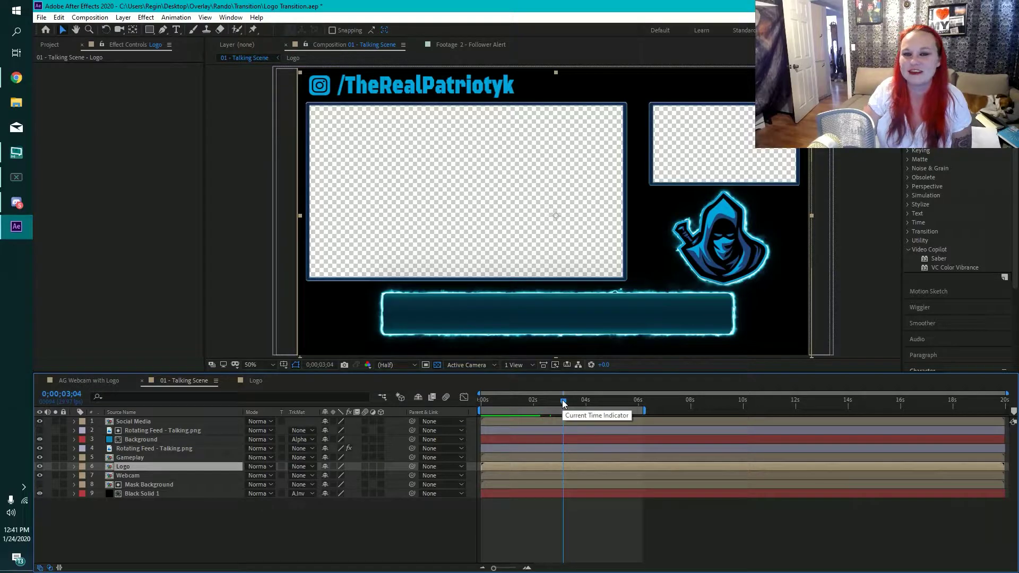
{"action": "left_click_drag", "start_coordinate": [564, 403], "coordinate": [516, 403]}
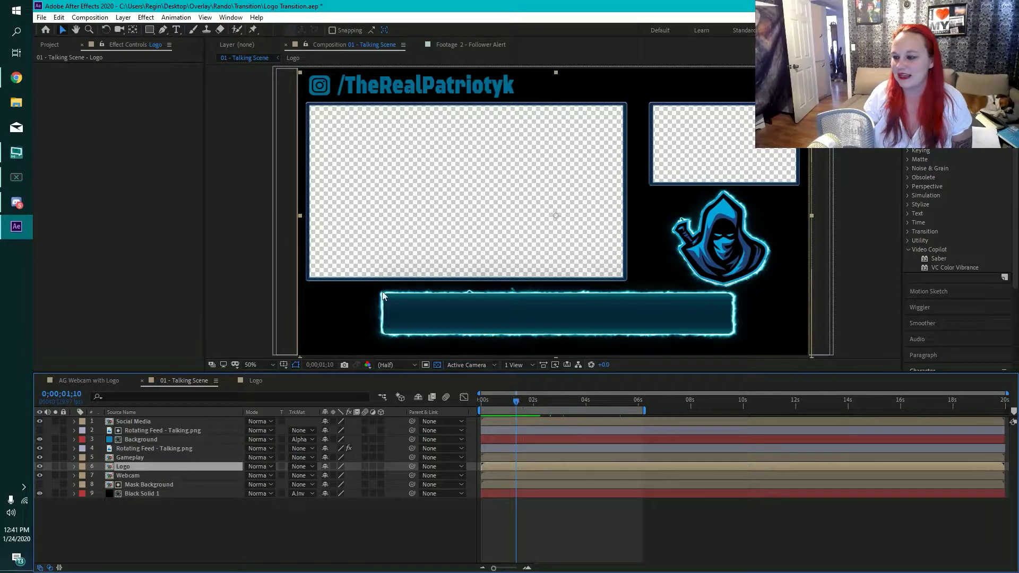
- Send the 01 - Talking Scene composition to the Adobe Media Encoder queue
{"action": "left_click", "coordinate": [90, 18]}
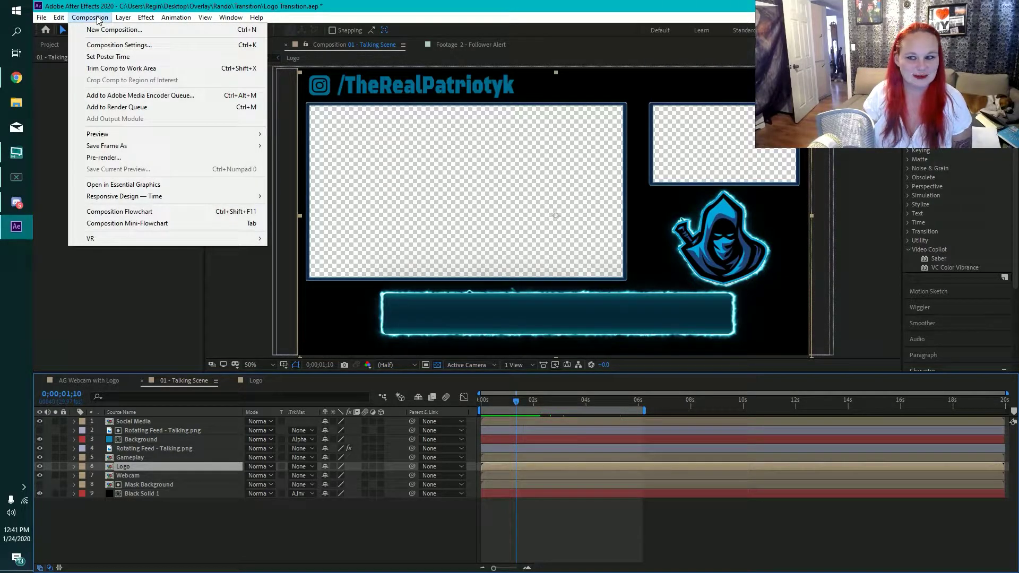
{"action": "left_click", "coordinate": [104, 99]}
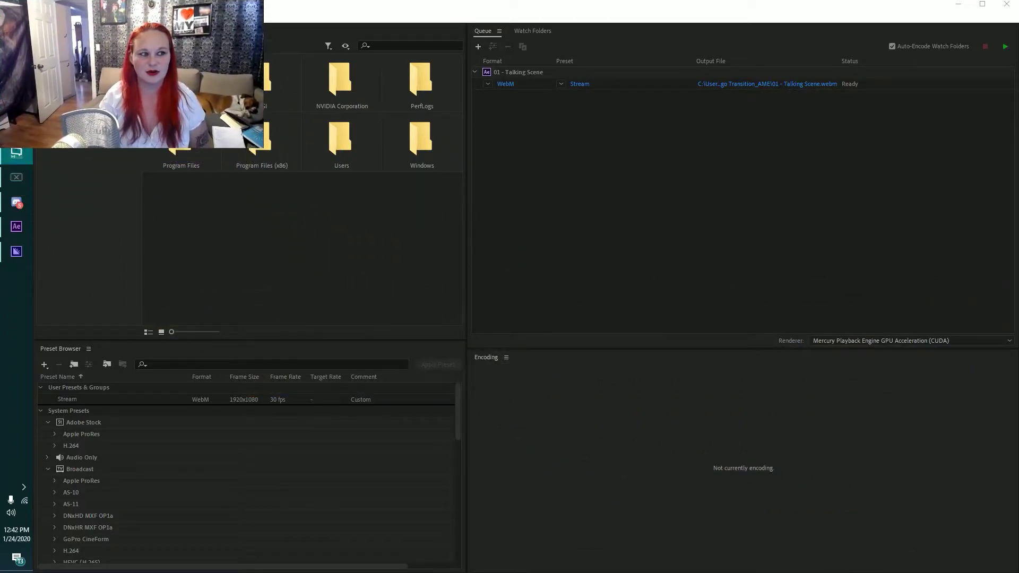
{"action": "left_click", "coordinate": [666, 175]}
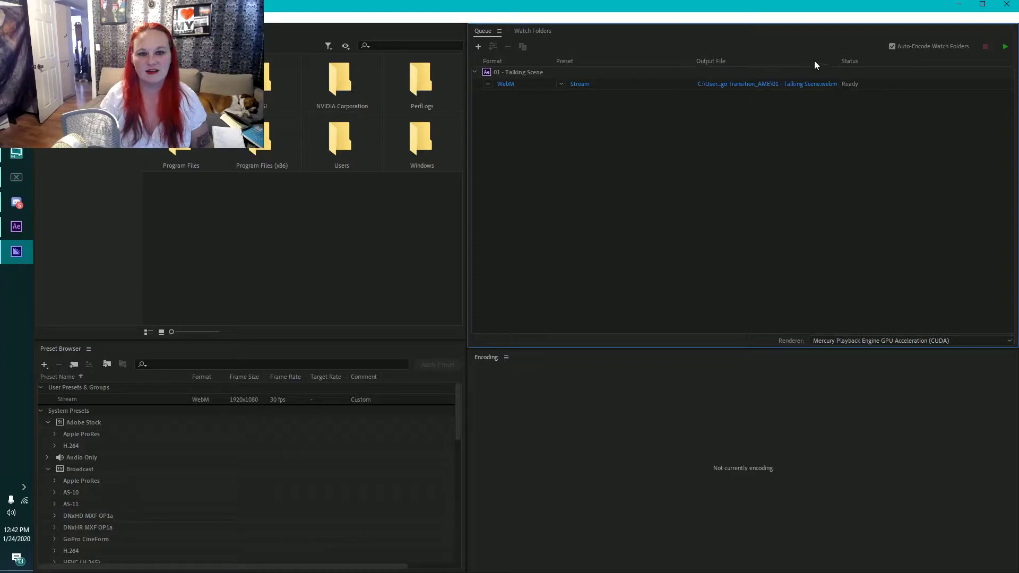
{"action": "left_click", "coordinate": [748, 84]}
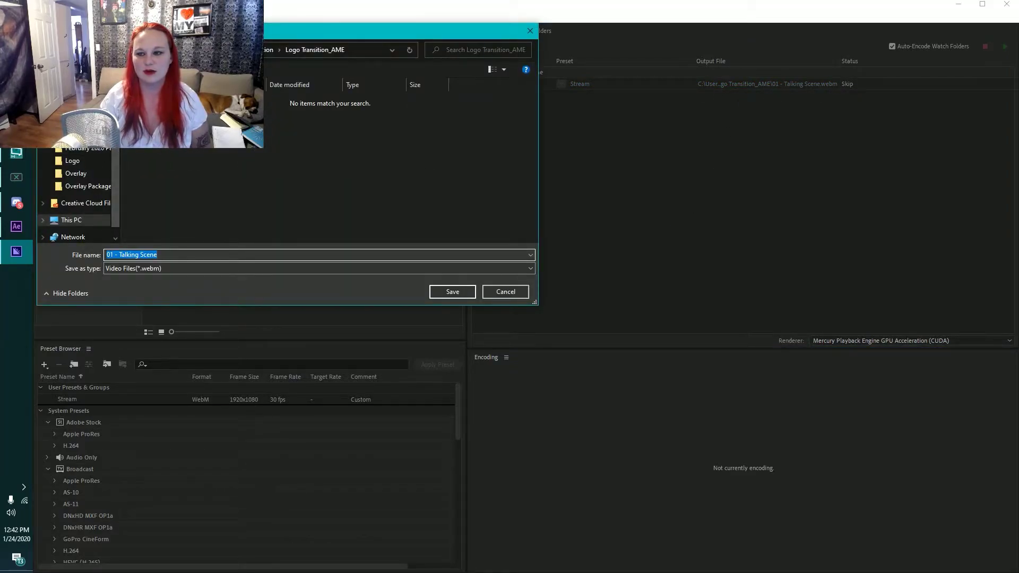
{"action": "left_click", "coordinate": [69, 137]}
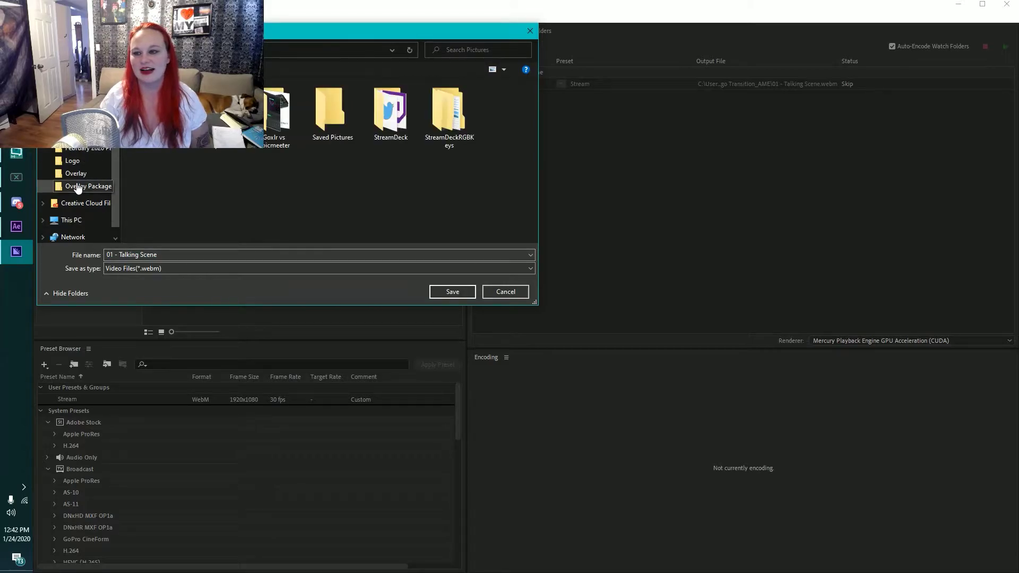
{"action": "left_click", "coordinate": [81, 174]}
{"action": "key", "text": "alt+Up"}
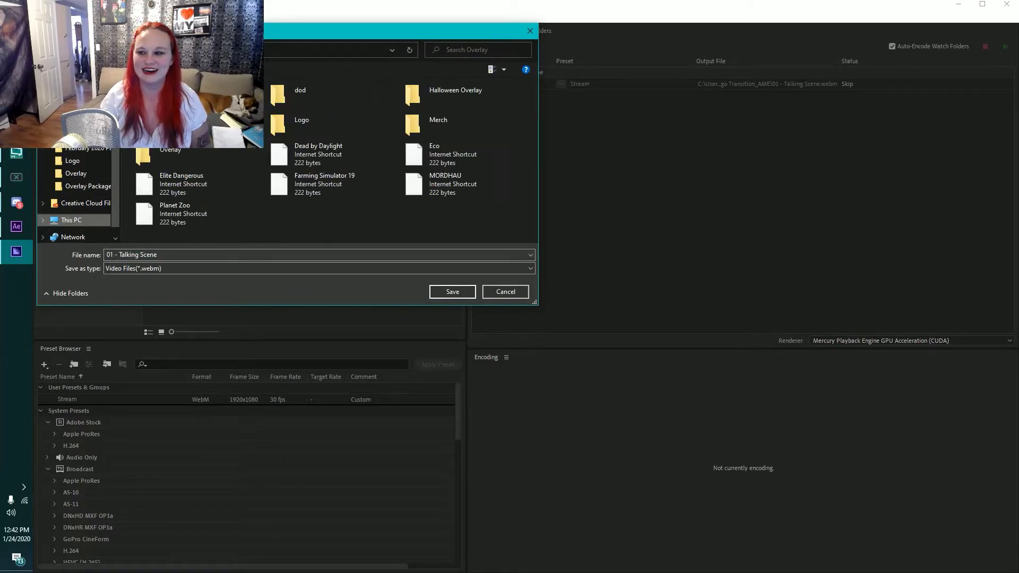
{"action": "double_click", "coordinate": [169, 156]}
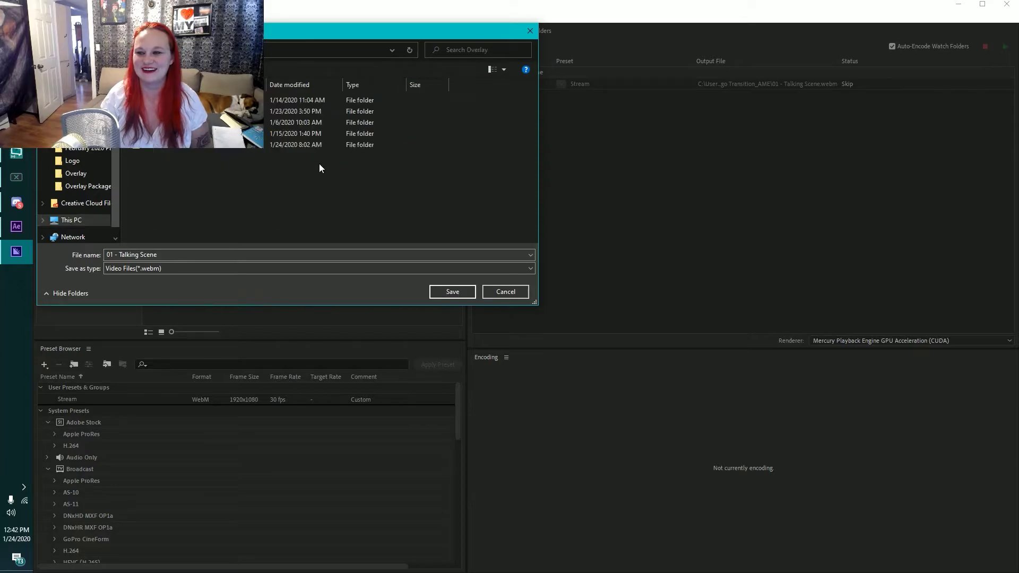
{"action": "double_click", "coordinate": [226, 144]}
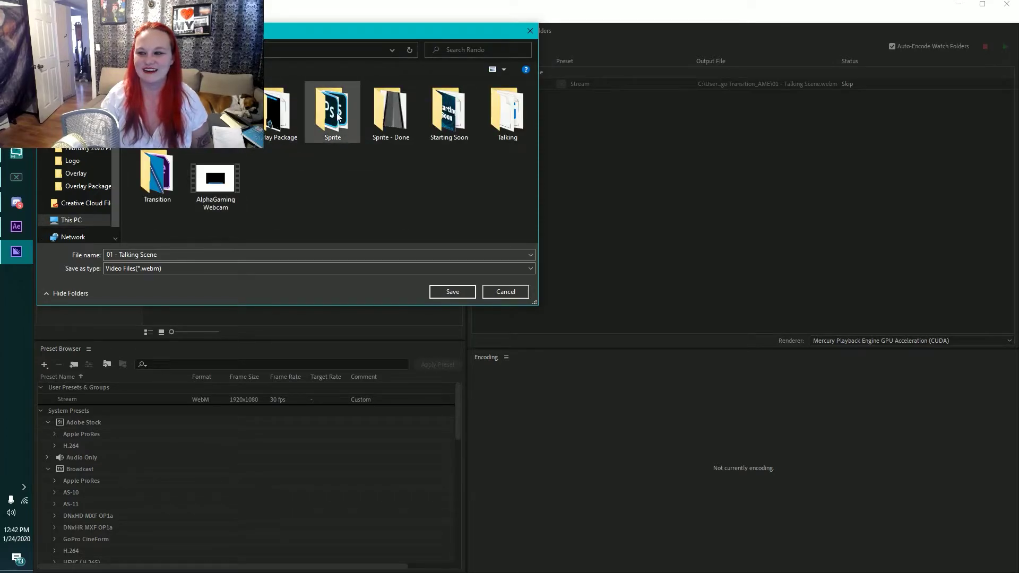
{"action": "double_click", "coordinate": [507, 112]}
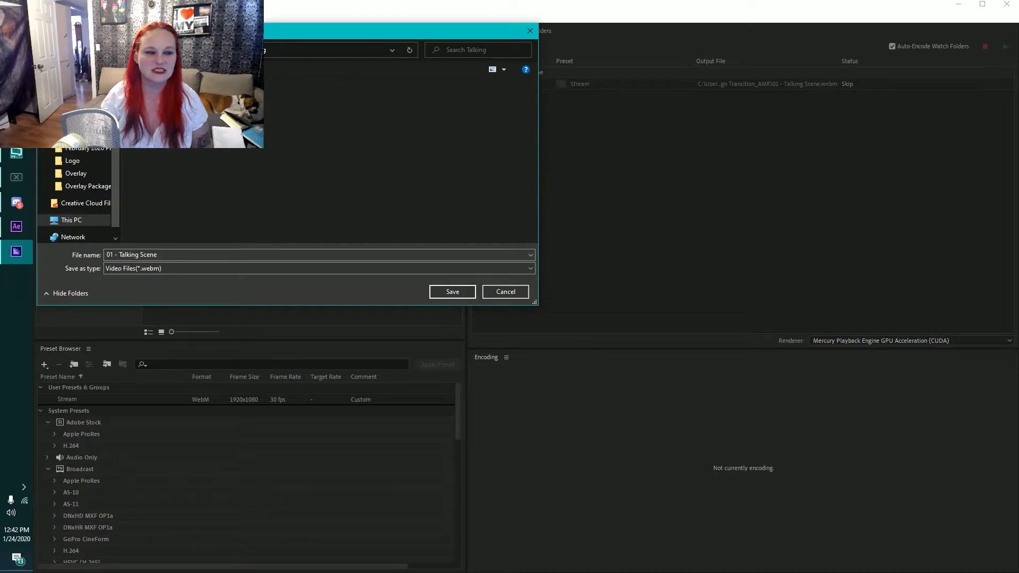
{"action": "left_click", "coordinate": [505, 291]}
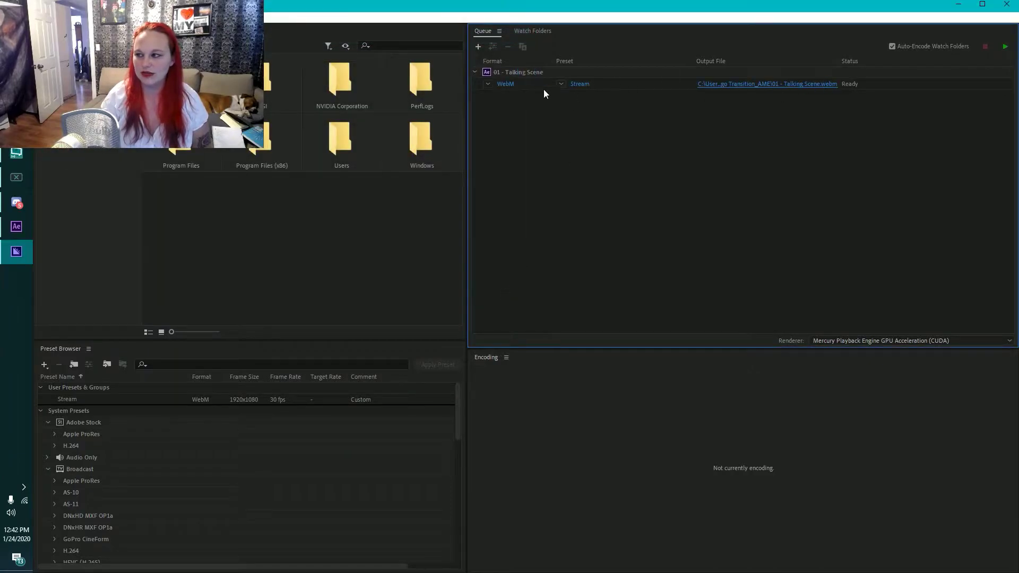
- In the export settings of 01 - Talking Scene, extend the source range to the full 00;00;20;00 and choose WebM as the format
{"action": "left_click", "coordinate": [505, 83]}
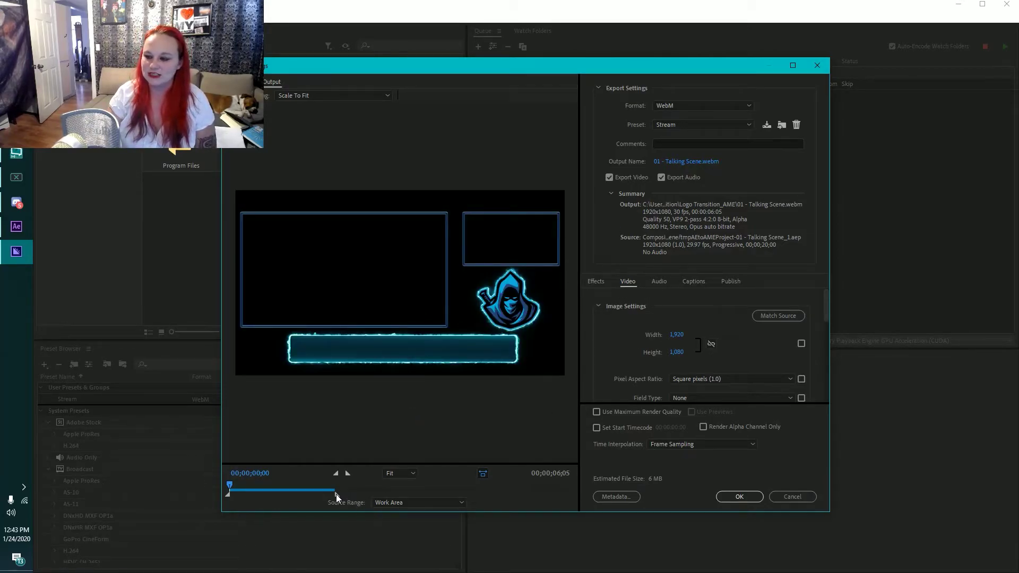
{"action": "left_click_drag", "start_coordinate": [573, 491], "coordinate": [587, 490]}
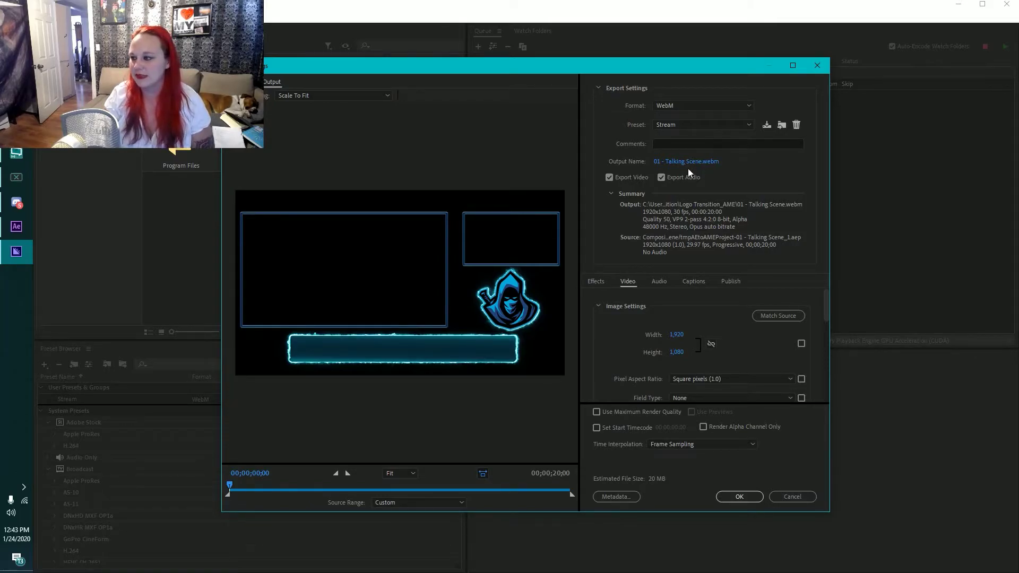
{"action": "left_click", "coordinate": [702, 107]}
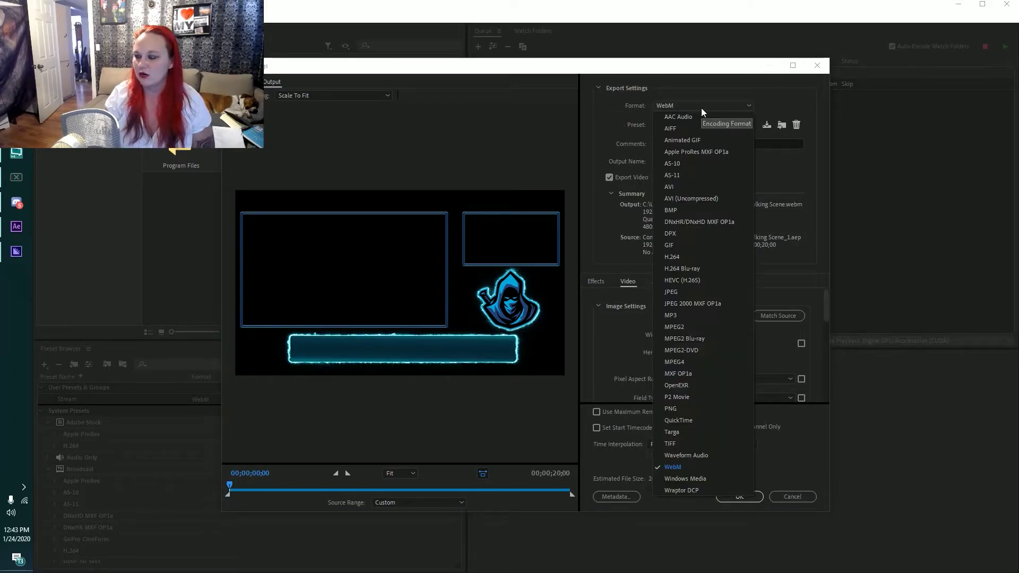
{"action": "left_click", "coordinate": [683, 466]}
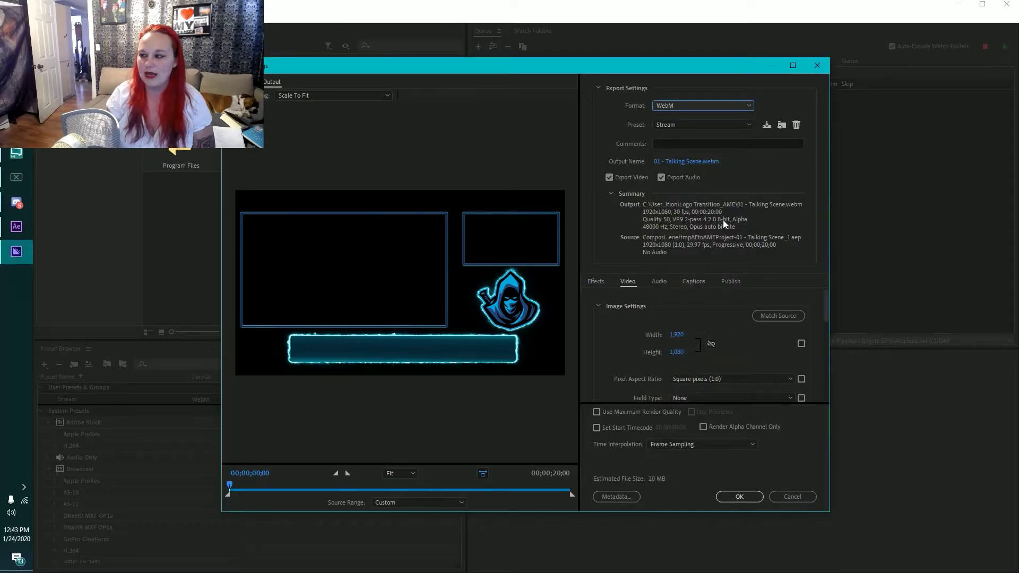
- Switch the export preset to Custom and back to Stream
{"action": "left_click", "coordinate": [694, 126]}
{"action": "left_click", "coordinate": [689, 140]}
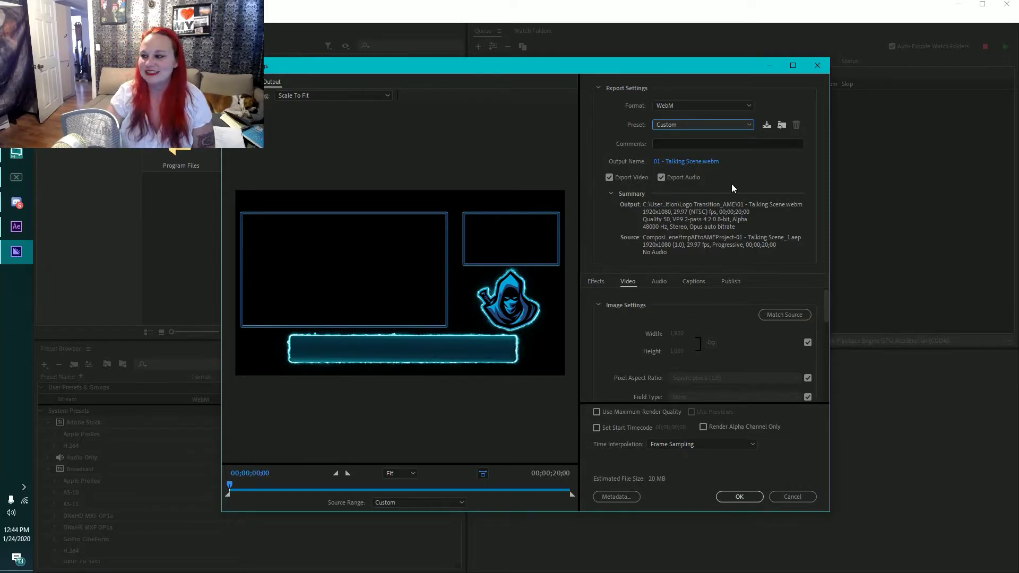
{"action": "left_click", "coordinate": [718, 123]}
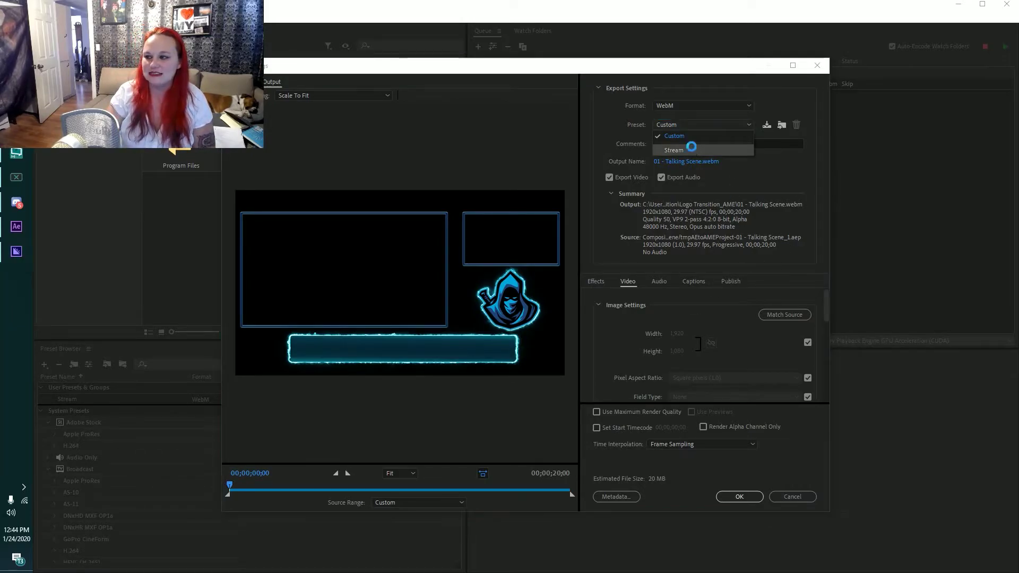
{"action": "left_click", "coordinate": [689, 136]}
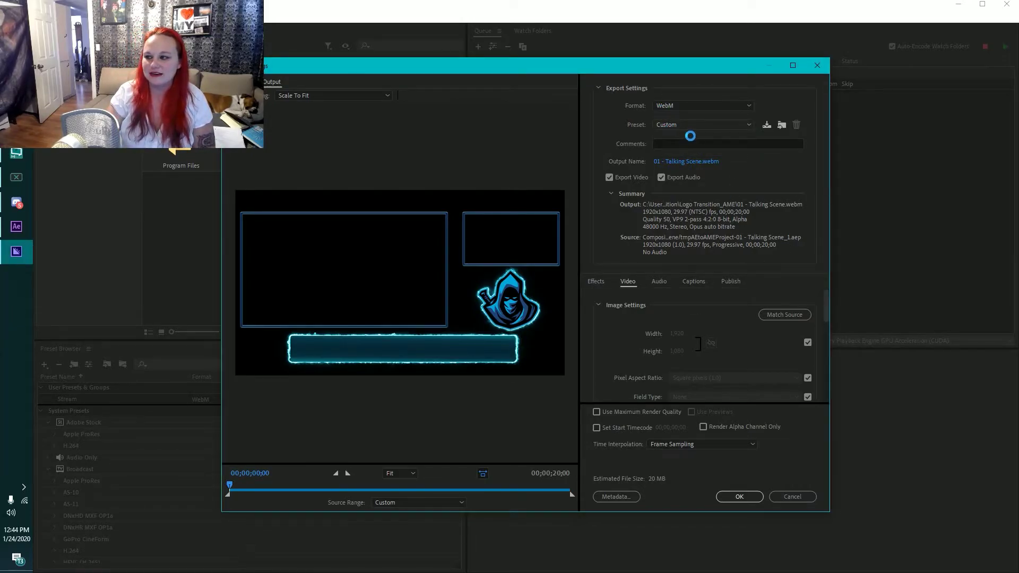
{"action": "left_click", "coordinate": [767, 125]}
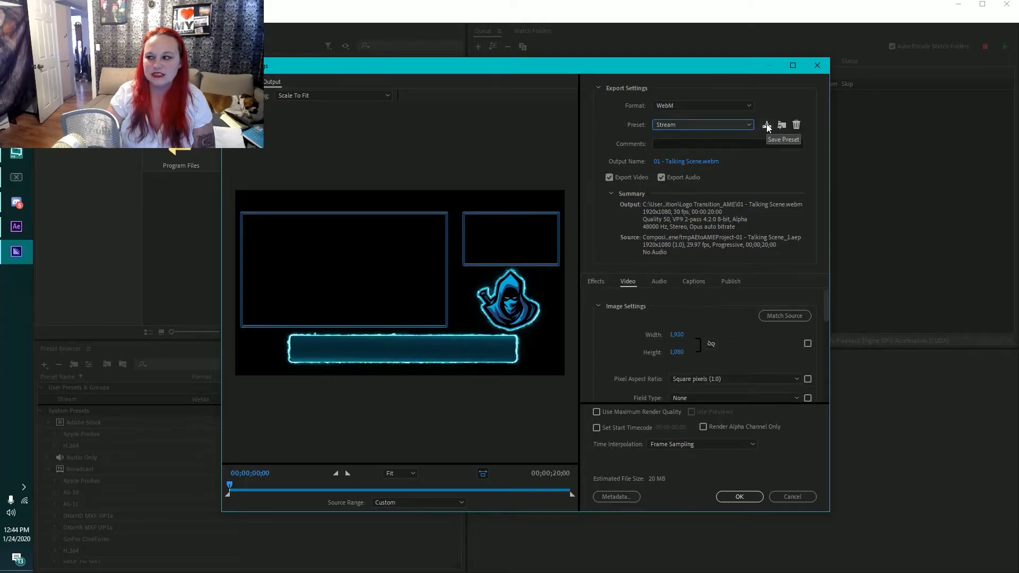
{"action": "left_click", "coordinate": [568, 305]}
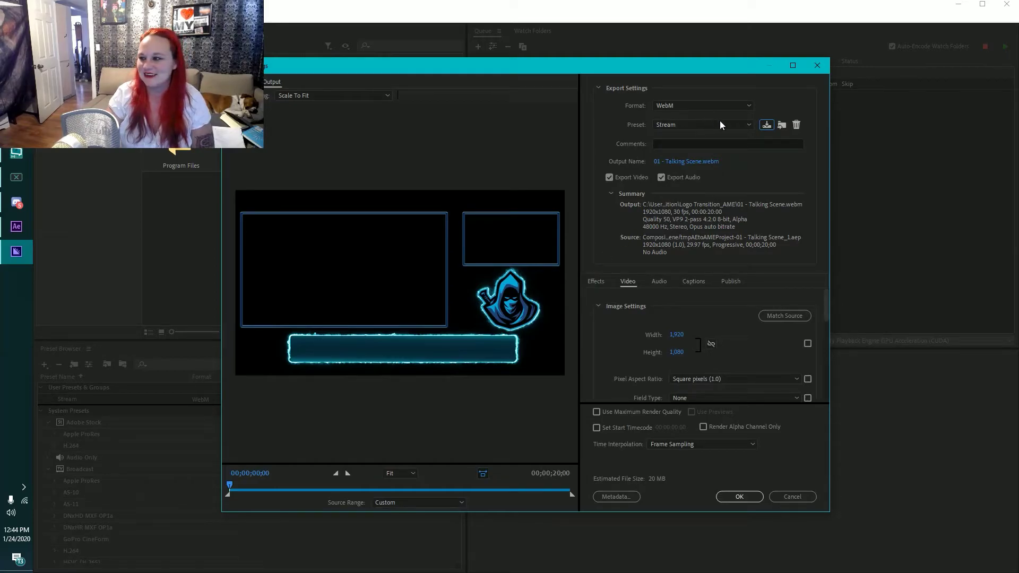
{"action": "left_click", "coordinate": [768, 126]}
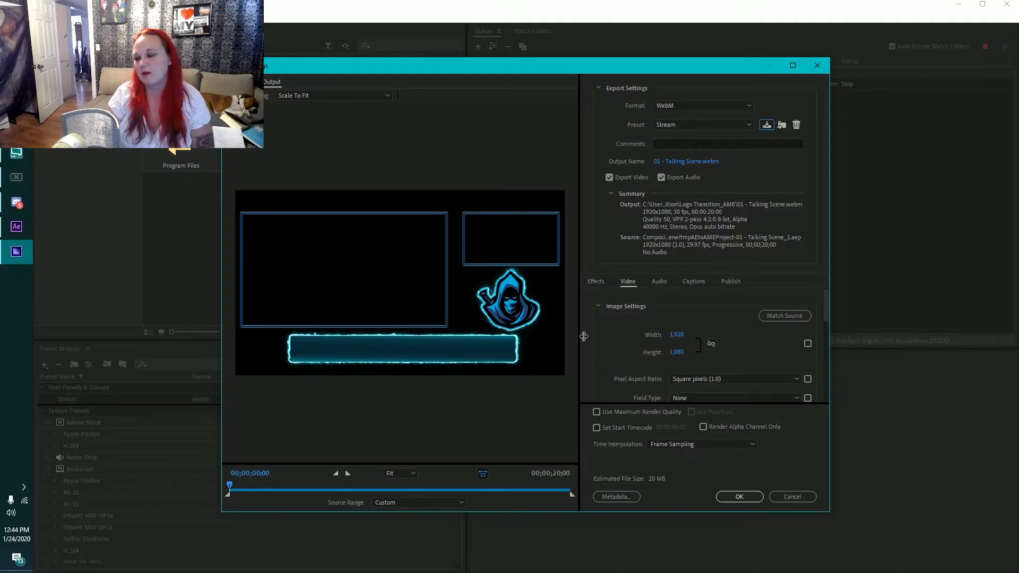
- Set the video sampling to 4:2:2 with Include Alpha Channel enabled and accept the export settings
{"action": "scroll", "coordinate": [733, 344], "scroll_direction": "down", "scroll_amount": 1}
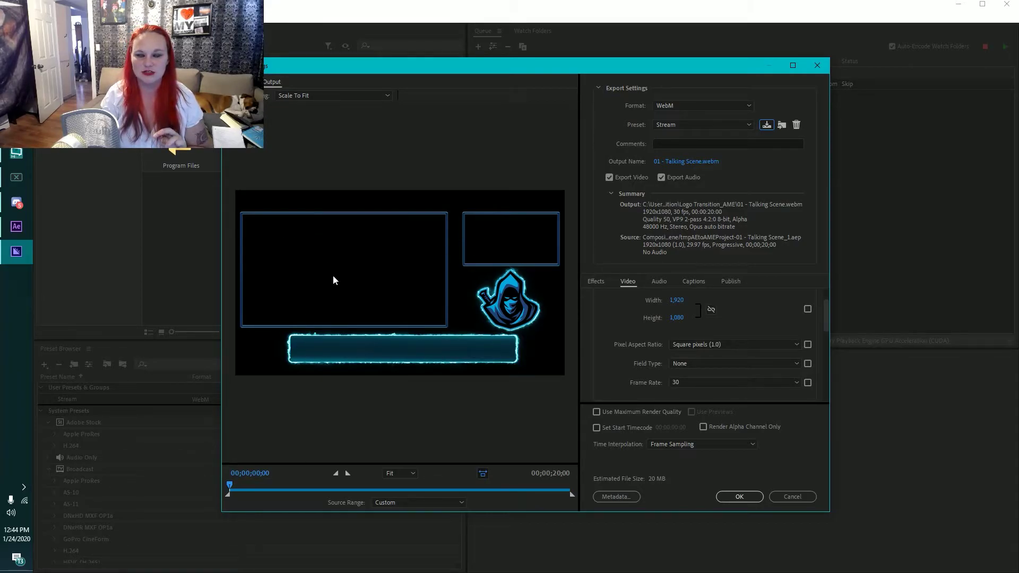
{"action": "scroll", "coordinate": [742, 330], "scroll_direction": "down", "scroll_amount": 3}
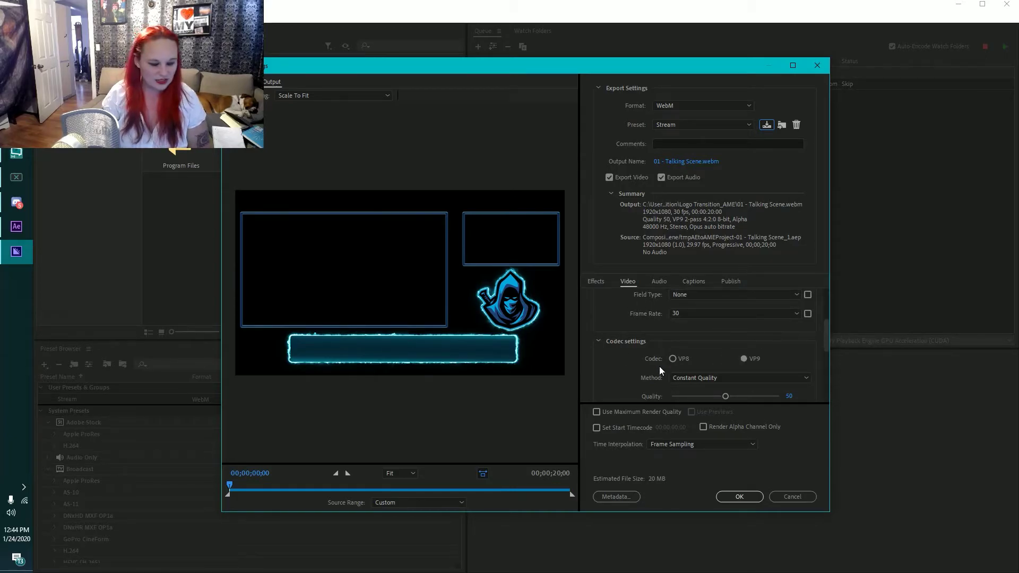
{"action": "scroll", "coordinate": [715, 342], "scroll_direction": "down", "scroll_amount": 3}
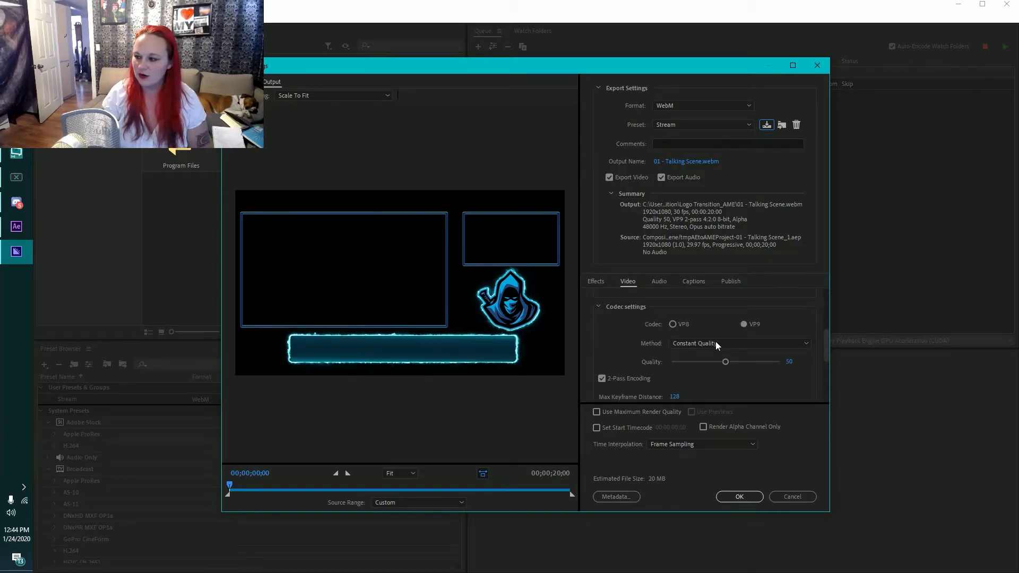
{"action": "scroll", "coordinate": [716, 342], "scroll_direction": "down", "scroll_amount": 1}
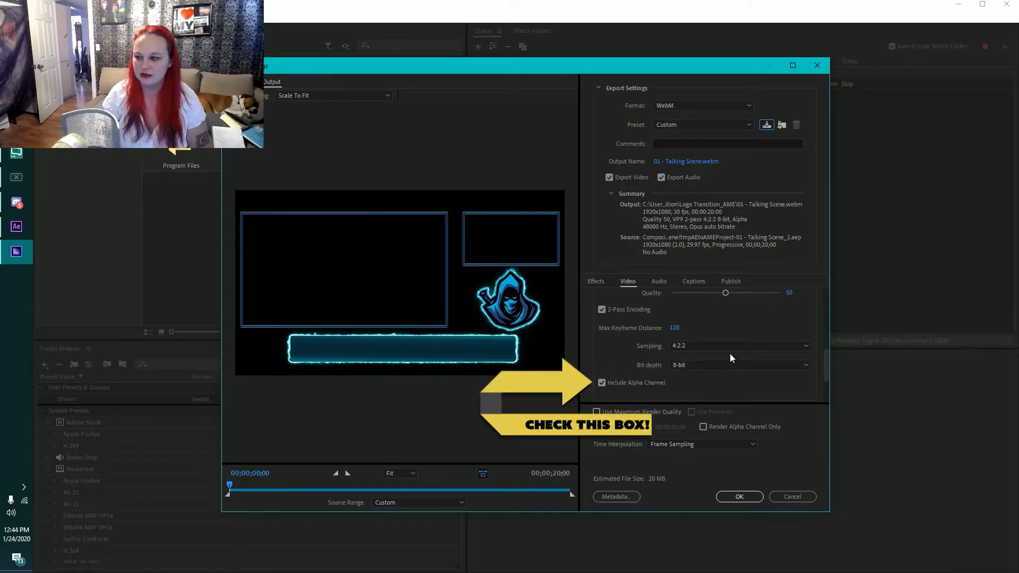
{"action": "scroll", "coordinate": [649, 382], "scroll_direction": "up", "scroll_amount": 5}
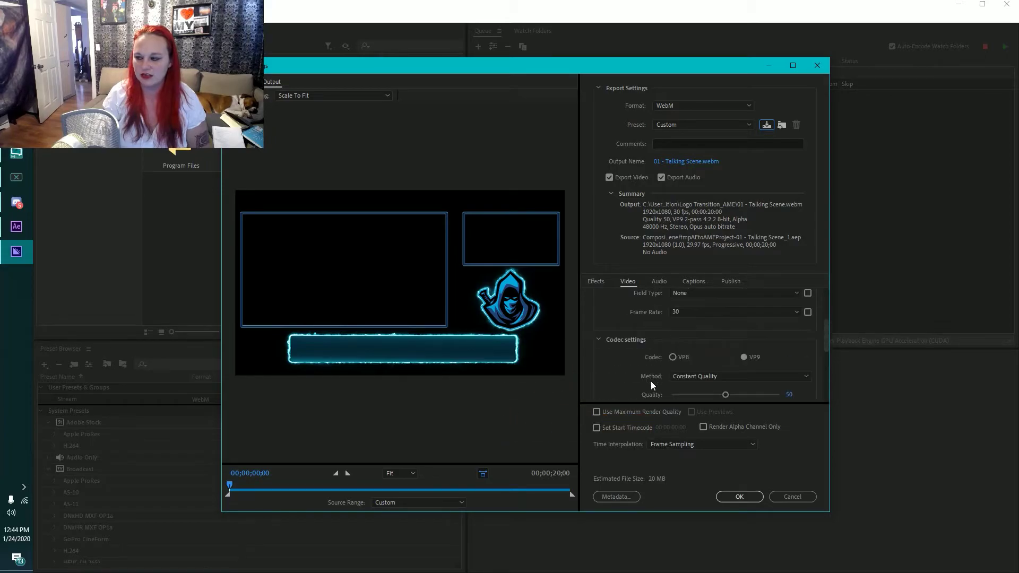
{"action": "scroll", "coordinate": [645, 375], "scroll_direction": "down", "scroll_amount": 6}
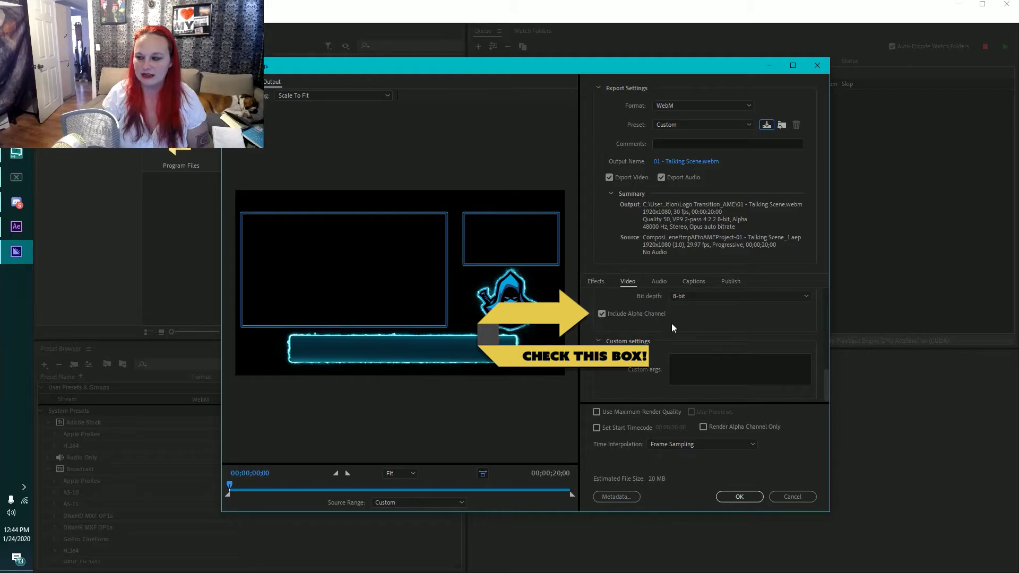
{"action": "left_click", "coordinate": [739, 496]}
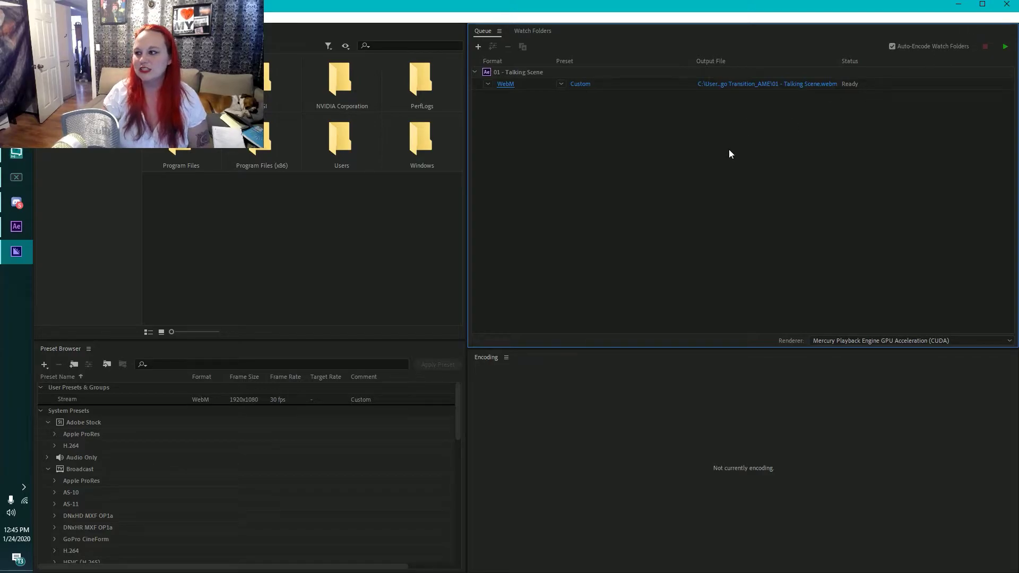
- Close Adobe Media Encoder and open the My overlays page of StreamElements in the browser
{"action": "key", "text": "ctrl+q"}
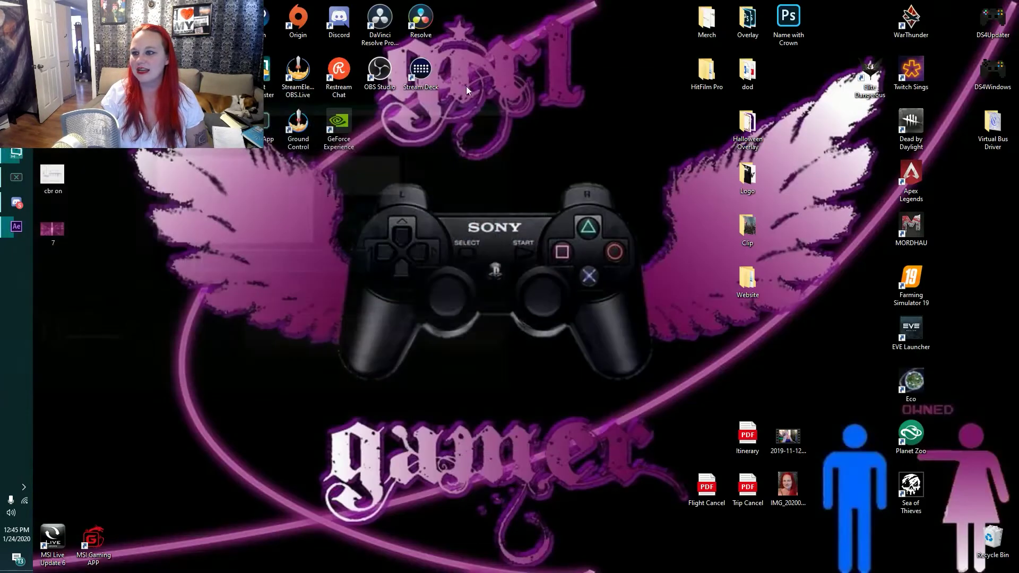
{"action": "left_click", "coordinate": [957, 5]}
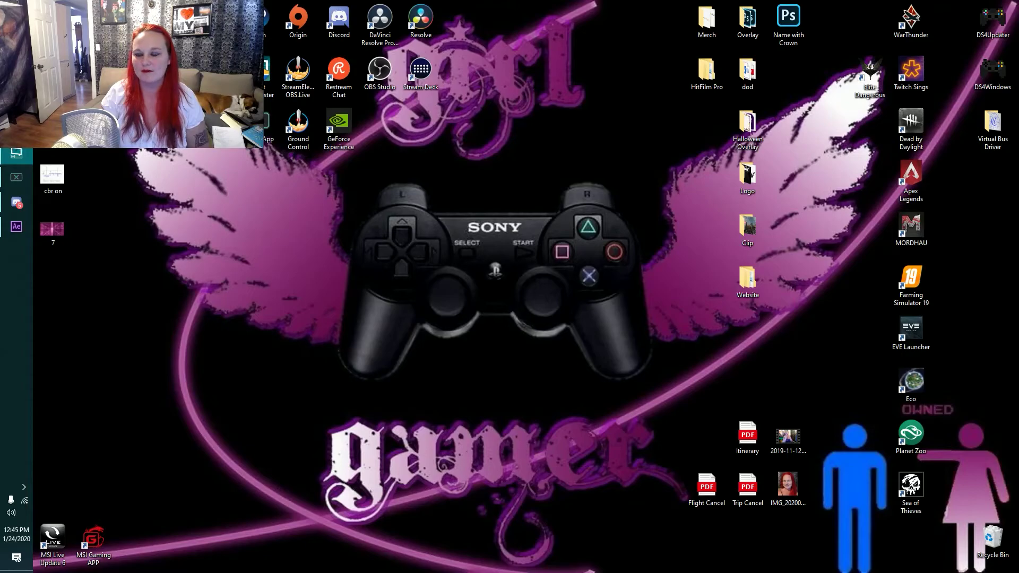
{"action": "left_click", "coordinate": [16, 103]}
{"action": "left_click", "coordinate": [107, 9]}
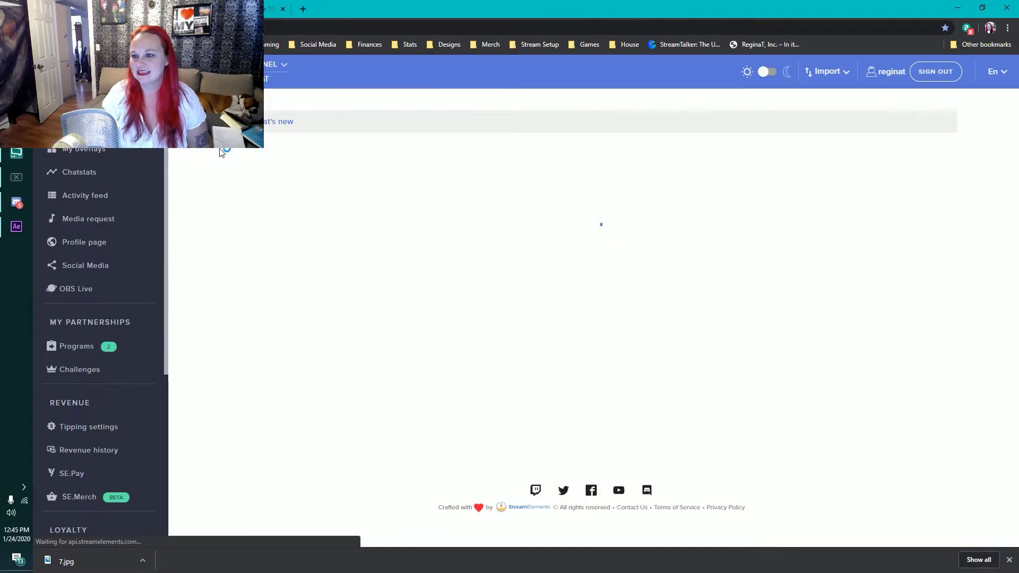
{"action": "left_click", "coordinate": [89, 154]}
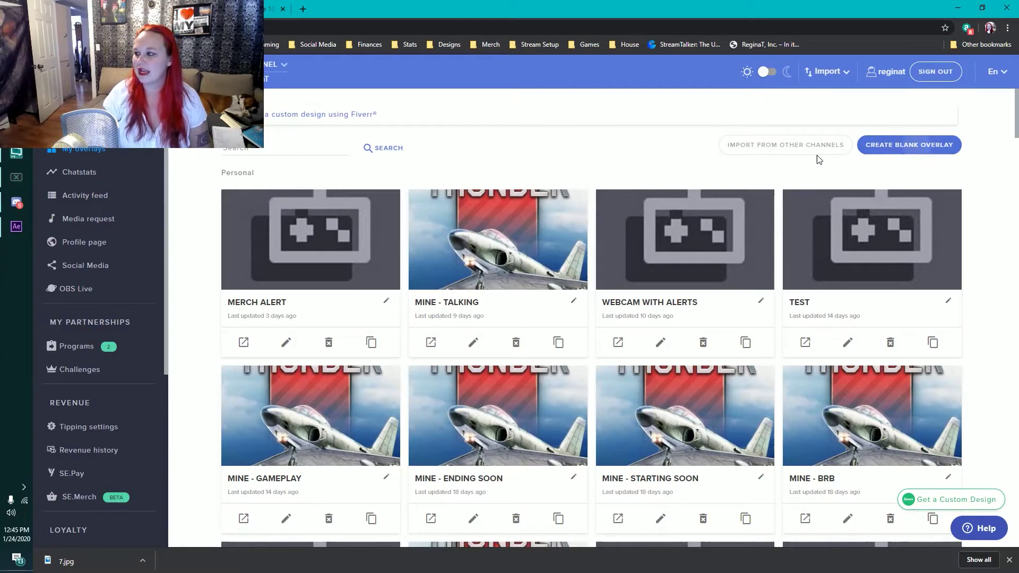
- Create a blank 1080p overlay named Test
{"action": "left_click", "coordinate": [860, 150]}
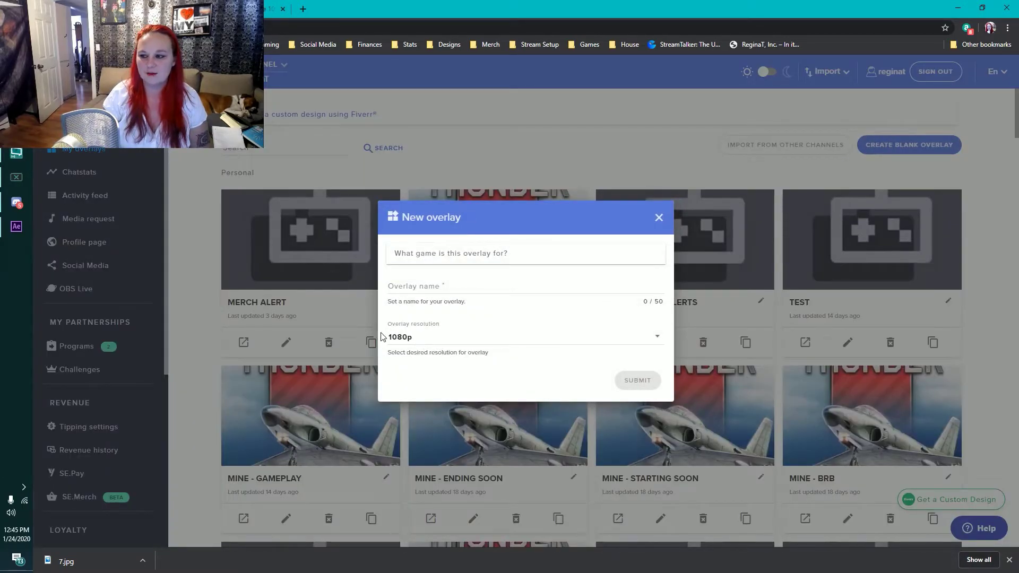
{"action": "left_click", "coordinate": [431, 286]}
{"action": "type", "text": "Test"}
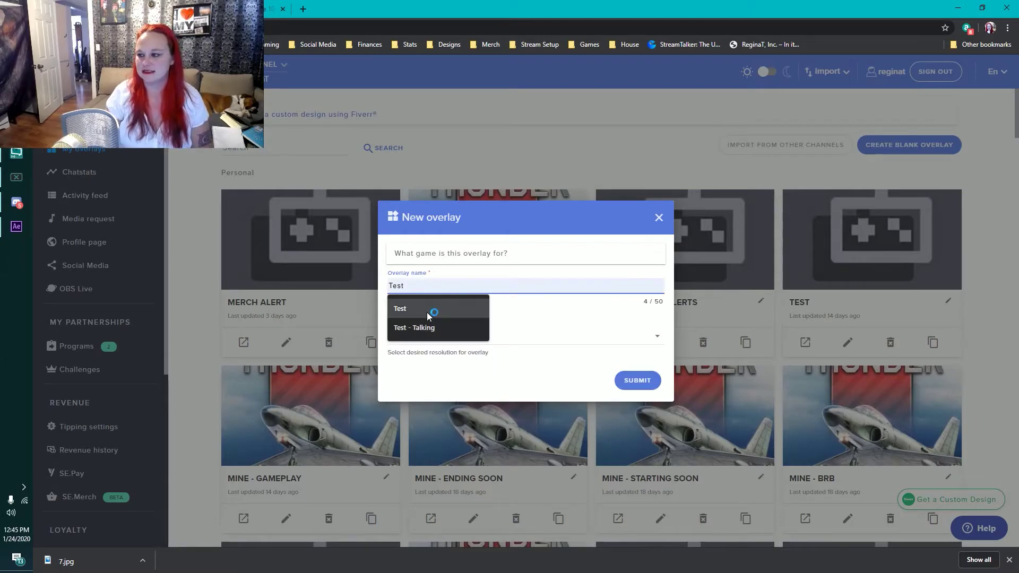
{"action": "left_click", "coordinate": [426, 311]}
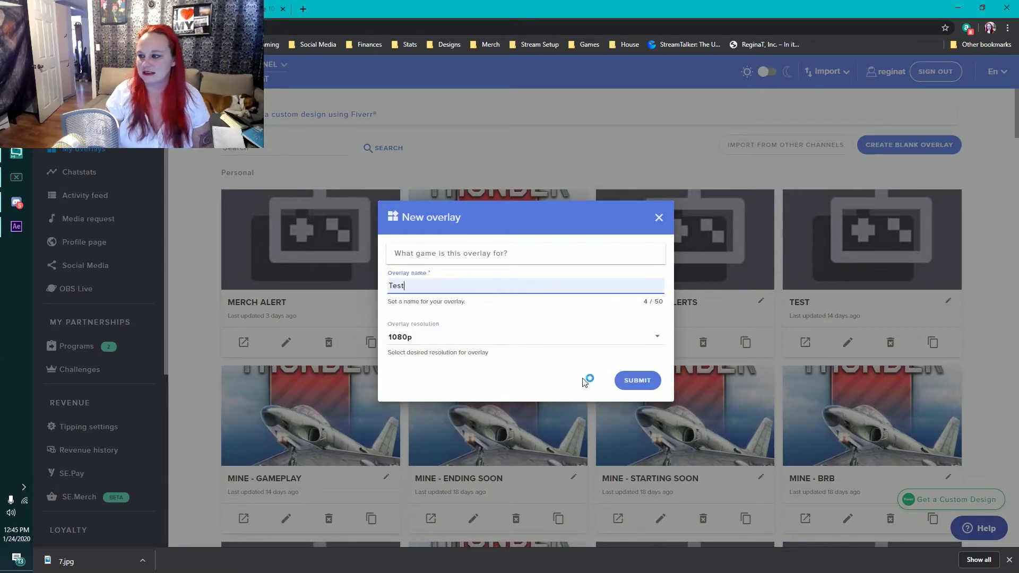
{"action": "left_click", "coordinate": [638, 381]}
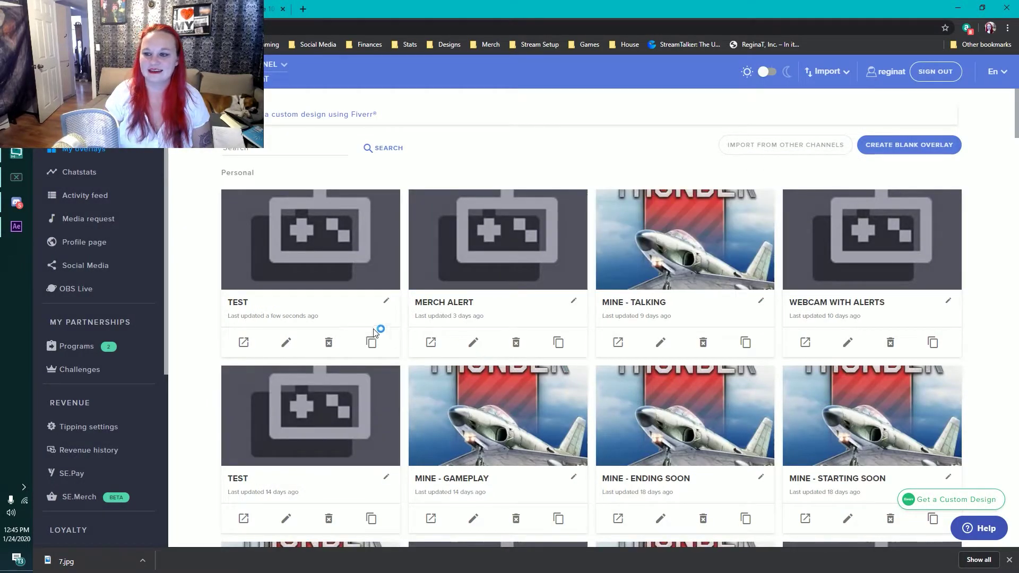
- Open the newly created Test overlay in the editor and add a video widget with its video library displayed
{"action": "left_click", "coordinate": [286, 342]}
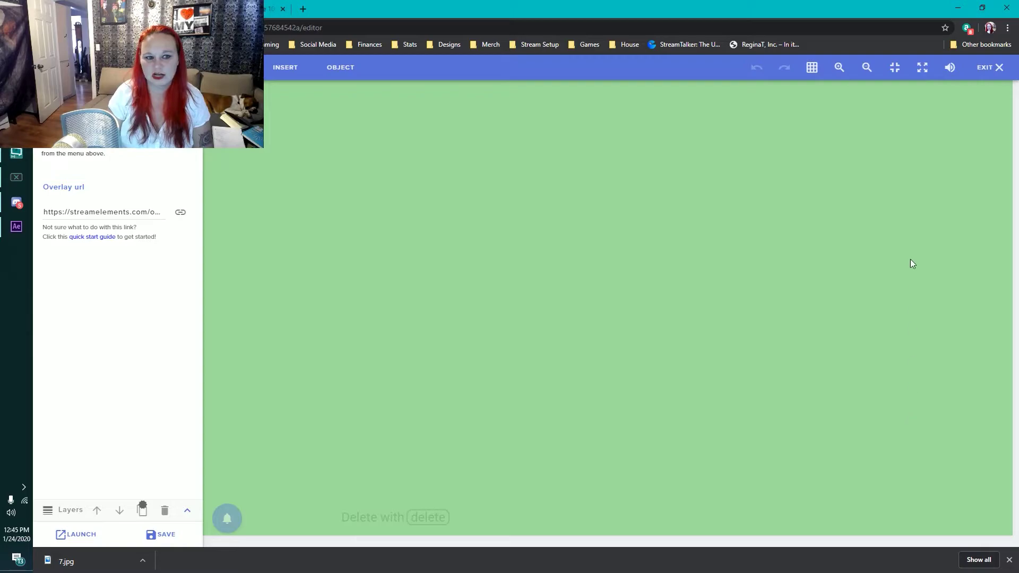
{"action": "left_click", "coordinate": [286, 67]}
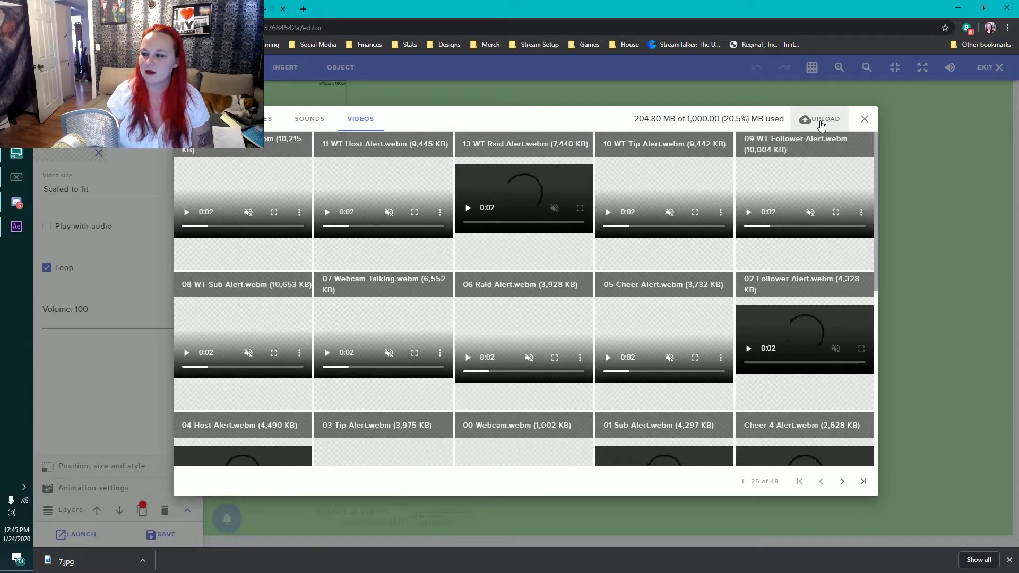
- Upload the Talking Scene V2 video from the Talking folder inside Overlay > Rando and use it in the video widget
{"action": "left_click", "coordinate": [820, 122]}
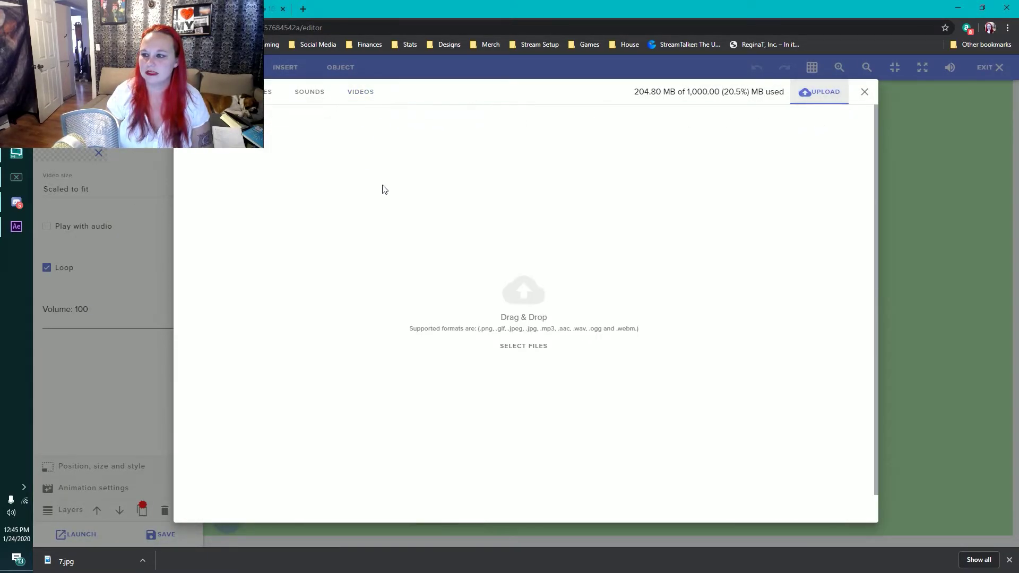
{"action": "left_click", "coordinate": [523, 346]}
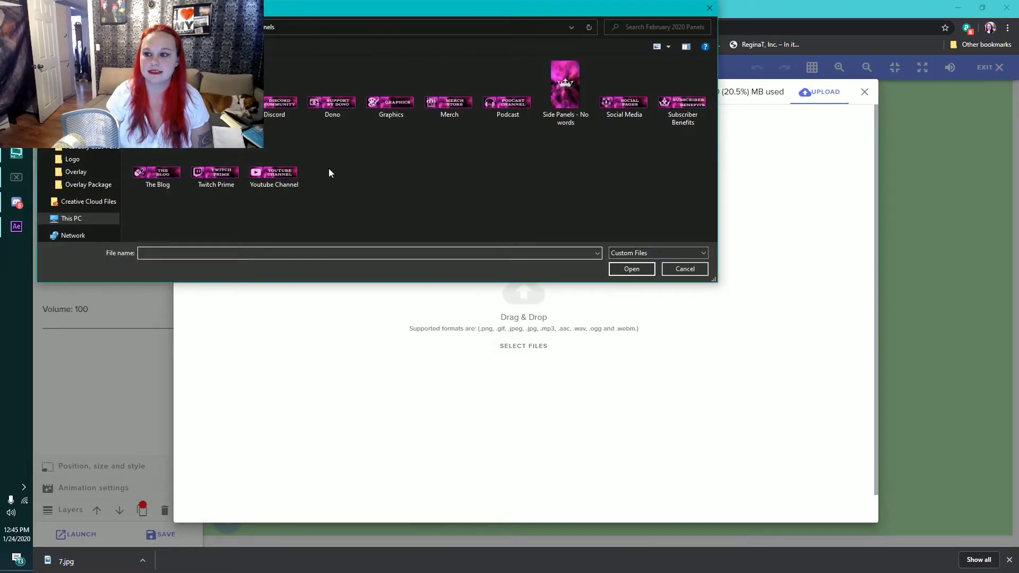
{"action": "left_click", "coordinate": [88, 171]}
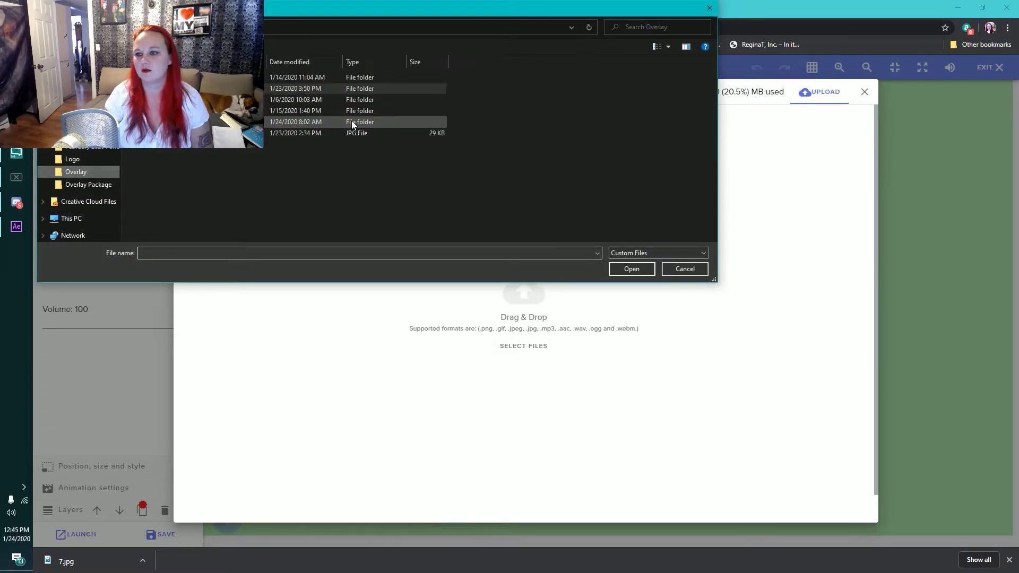
{"action": "double_click", "coordinate": [352, 122]}
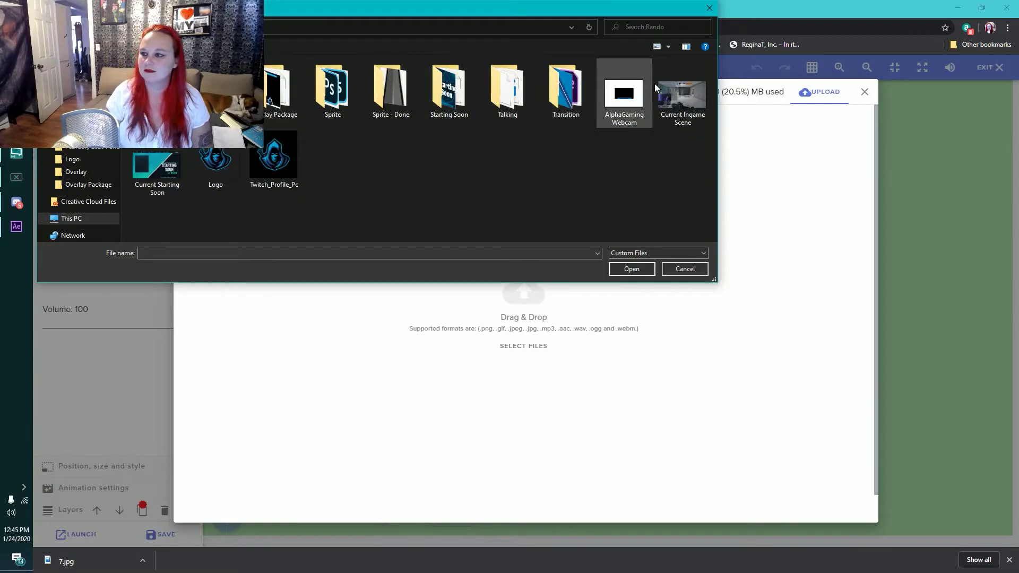
{"action": "double_click", "coordinate": [509, 91]}
{"action": "left_click", "coordinate": [580, 113]}
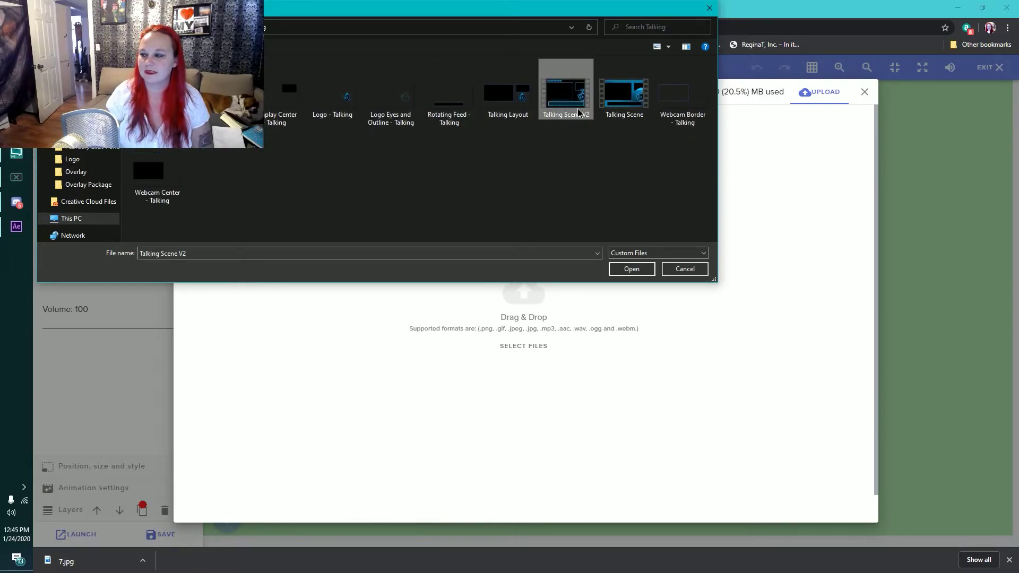
{"action": "double_click", "coordinate": [579, 113]}
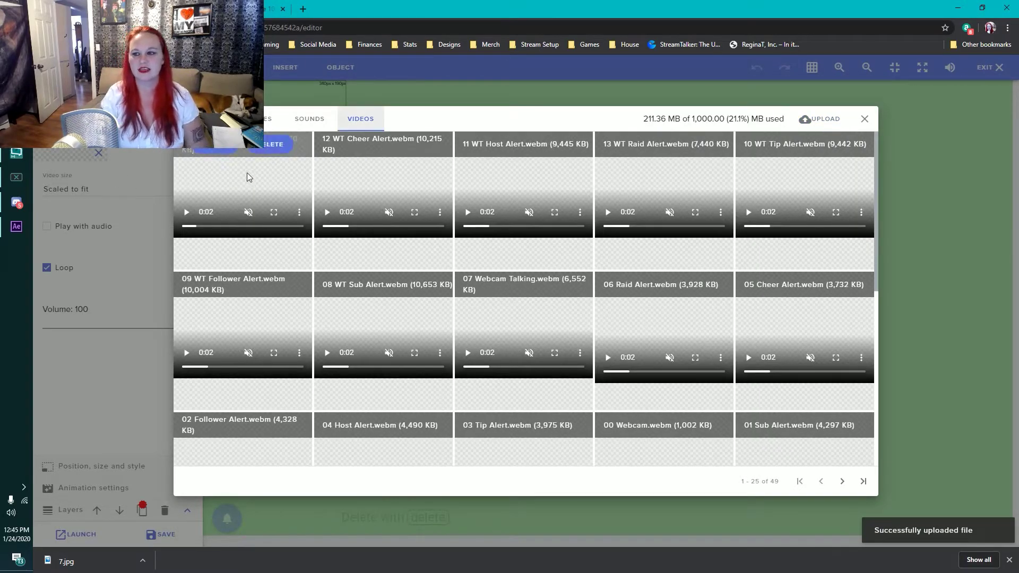
{"action": "left_click", "coordinate": [210, 147]}
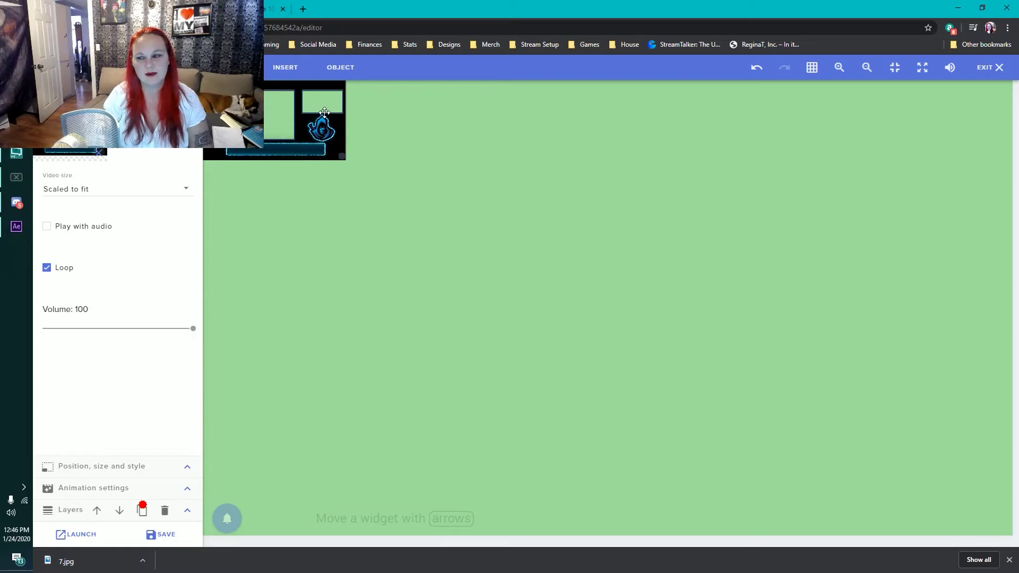
- Resize the video widget to 1920 px wide and 1080 px high
{"action": "left_click", "coordinate": [186, 467]}
{"action": "left_click", "coordinate": [59, 257]}
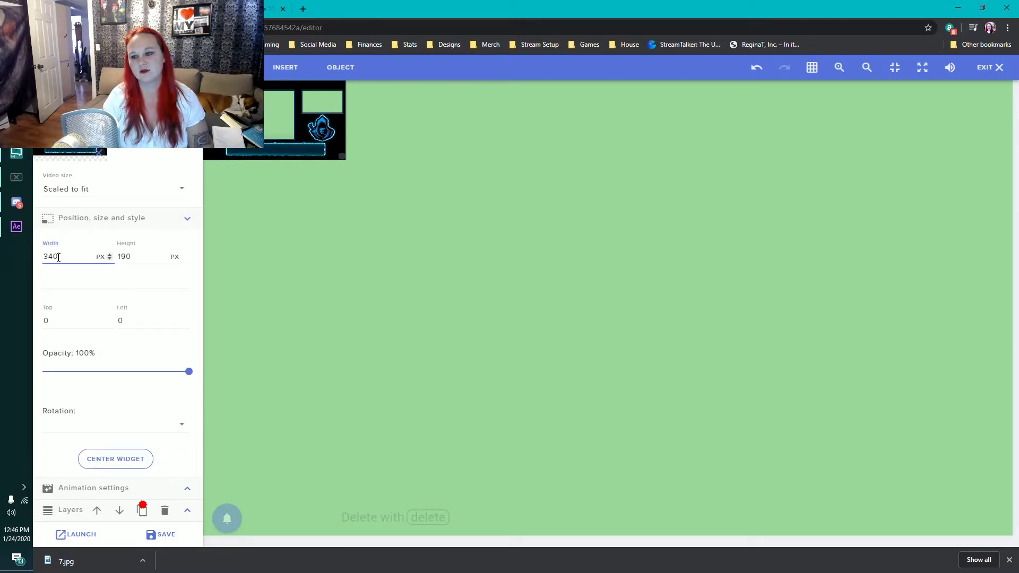
{"action": "type", "text": "1920"}
{"action": "key", "text": "Tab"}
{"action": "type", "text": "1080"}
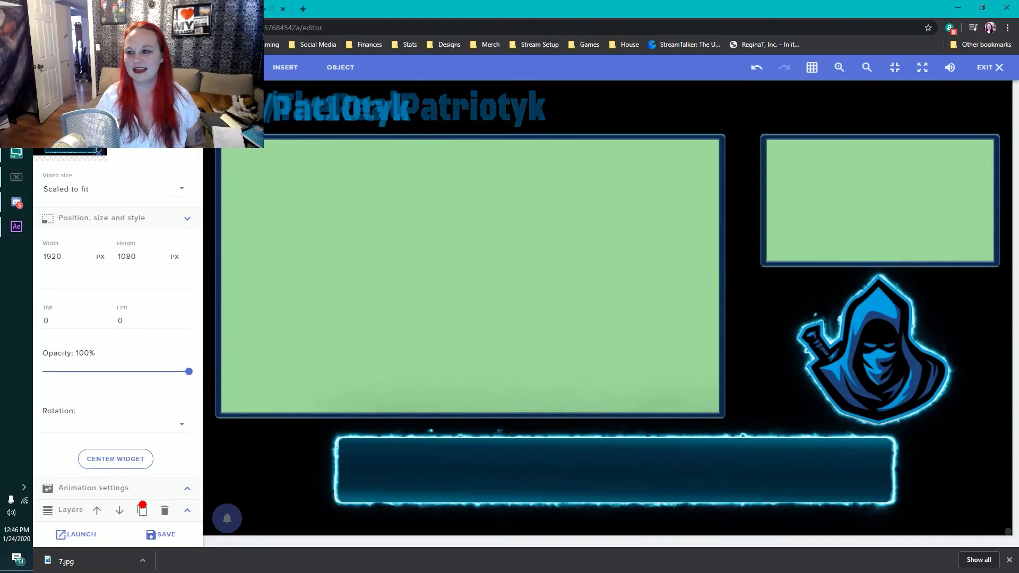
- Add an AlertBox widget to the overlay and set its size to 1920 by 1080 px
{"action": "left_click", "coordinate": [183, 95]}
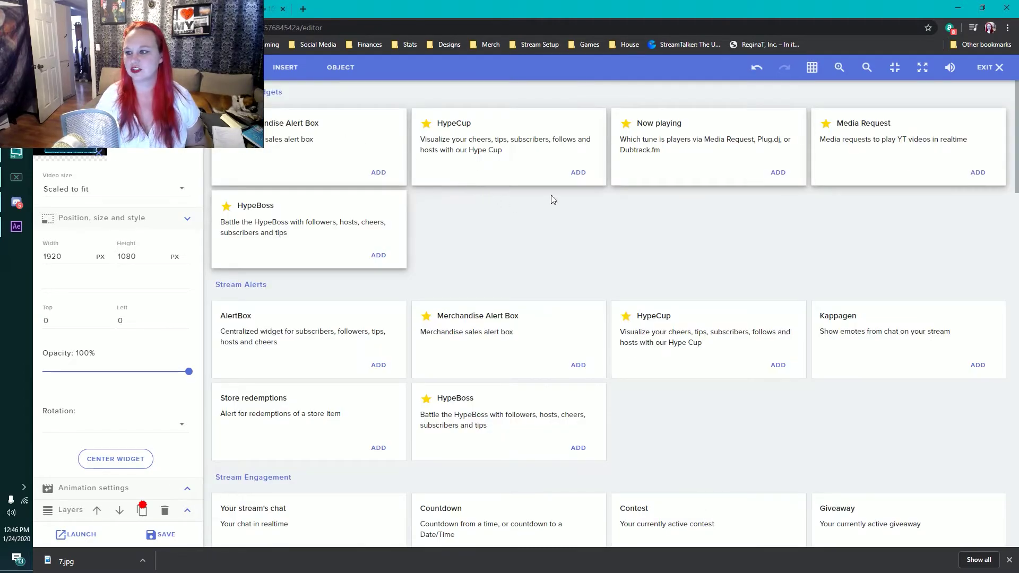
{"action": "left_click", "coordinate": [377, 365]}
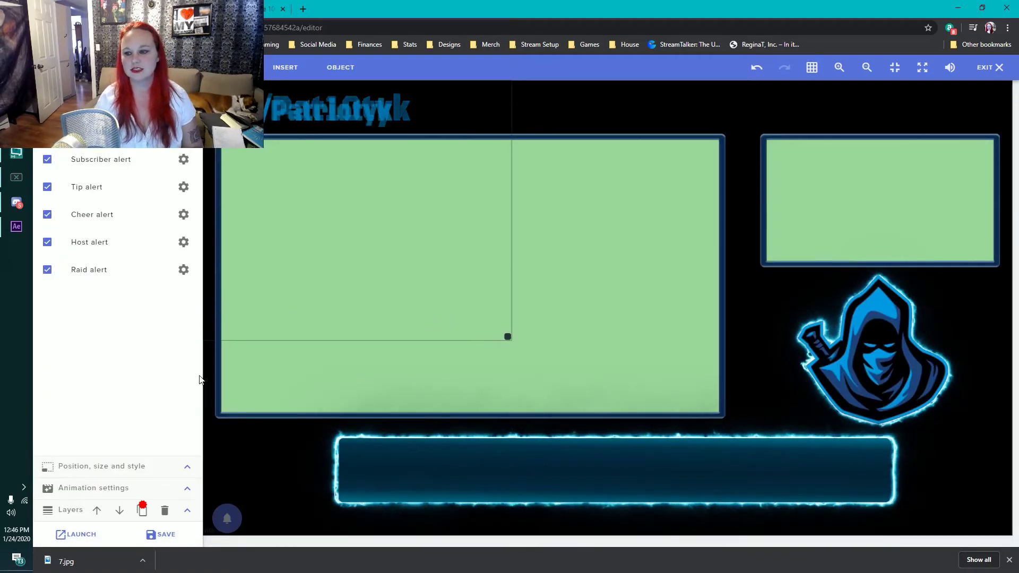
{"action": "left_click", "coordinate": [187, 466]}
{"action": "left_click", "coordinate": [56, 256]}
{"action": "double_click", "coordinate": [56, 256]}
{"action": "type", "text": "1920"}
{"action": "key", "text": "Tab"}
{"action": "type", "text": "1080"}
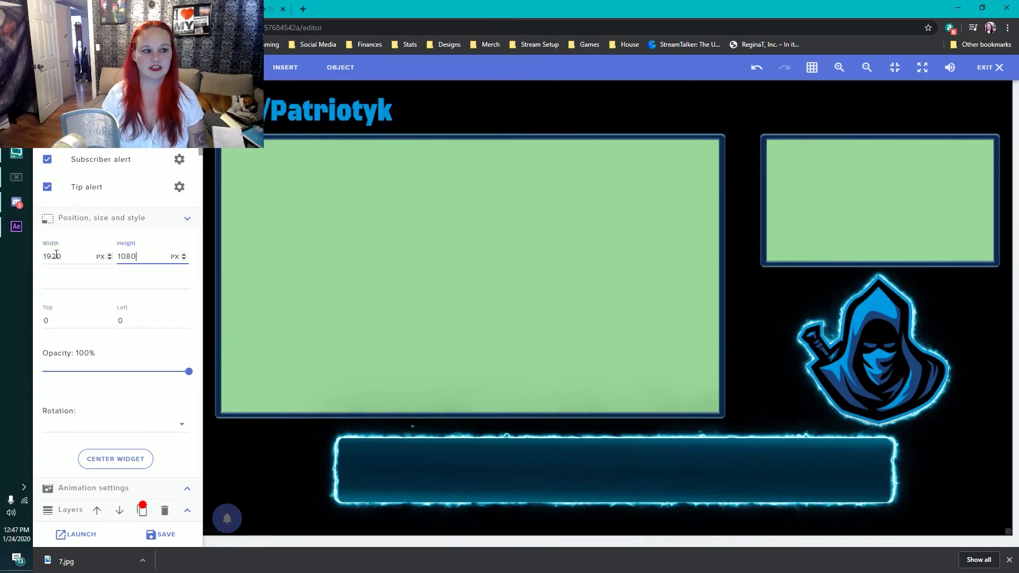
{"action": "left_click", "coordinate": [570, 289]}
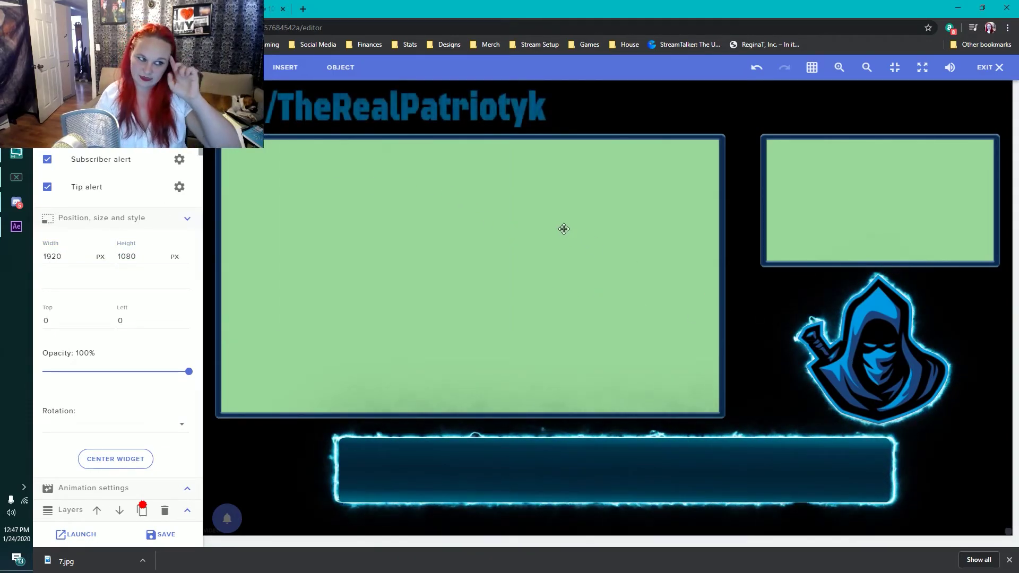
{"action": "left_click", "coordinate": [291, 69]}
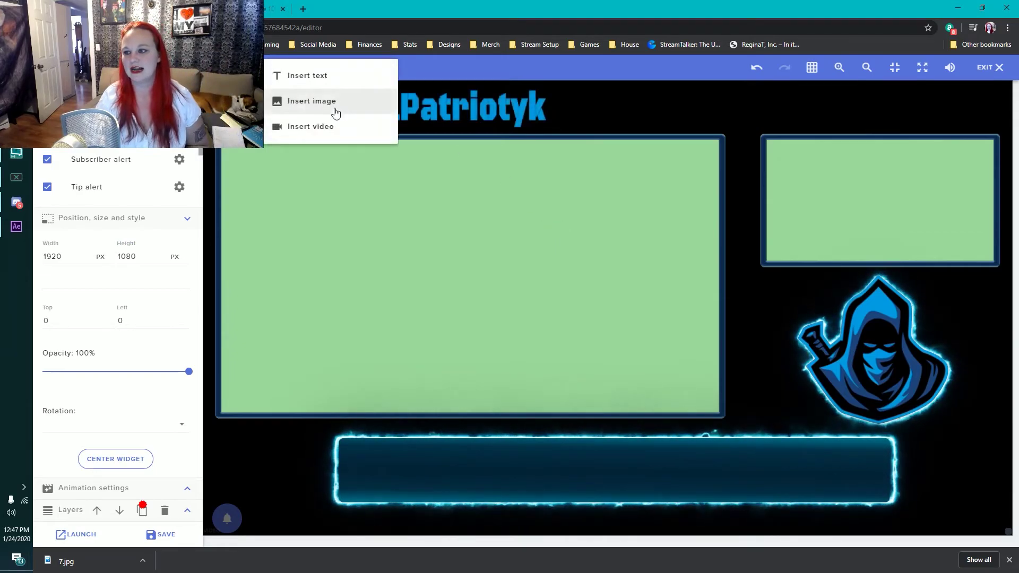
{"action": "left_click", "coordinate": [256, 191]}
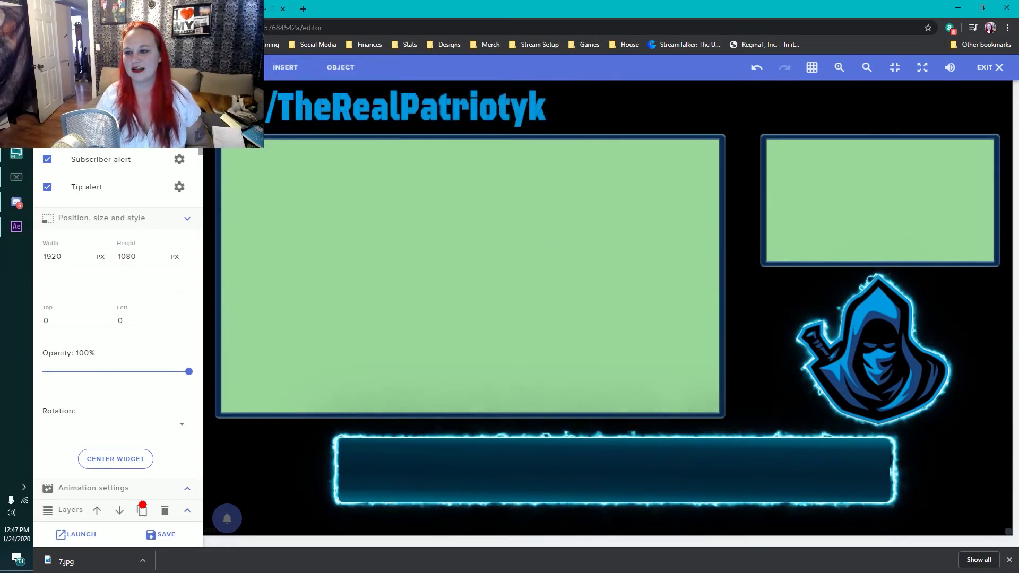
- Open the follower alert's settings, upload the Follower Alert video from the Alerts folder inside Rando, and use it as the alert's video
{"action": "left_click", "coordinate": [260, 187]}
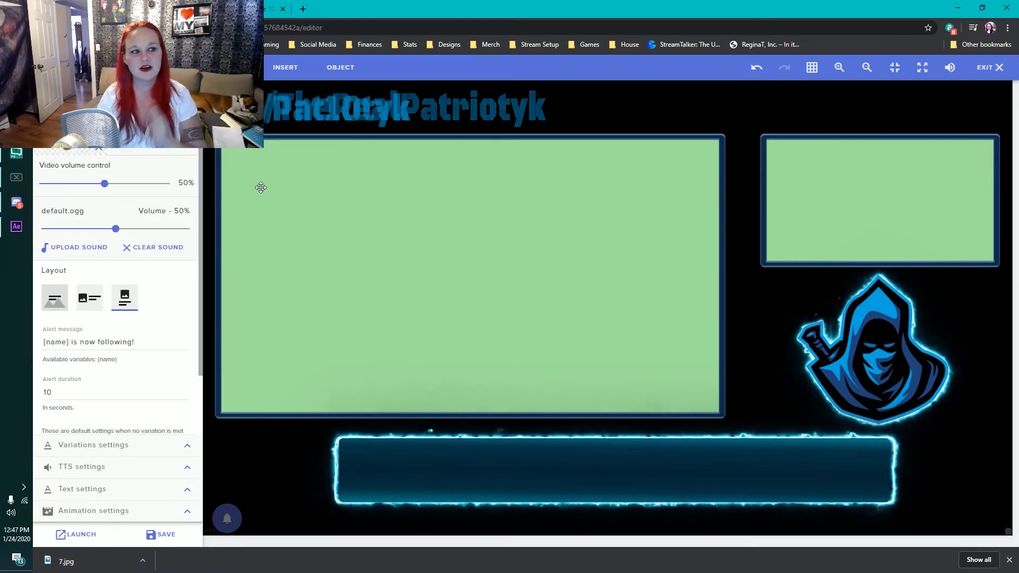
{"action": "left_click", "coordinate": [171, 157]}
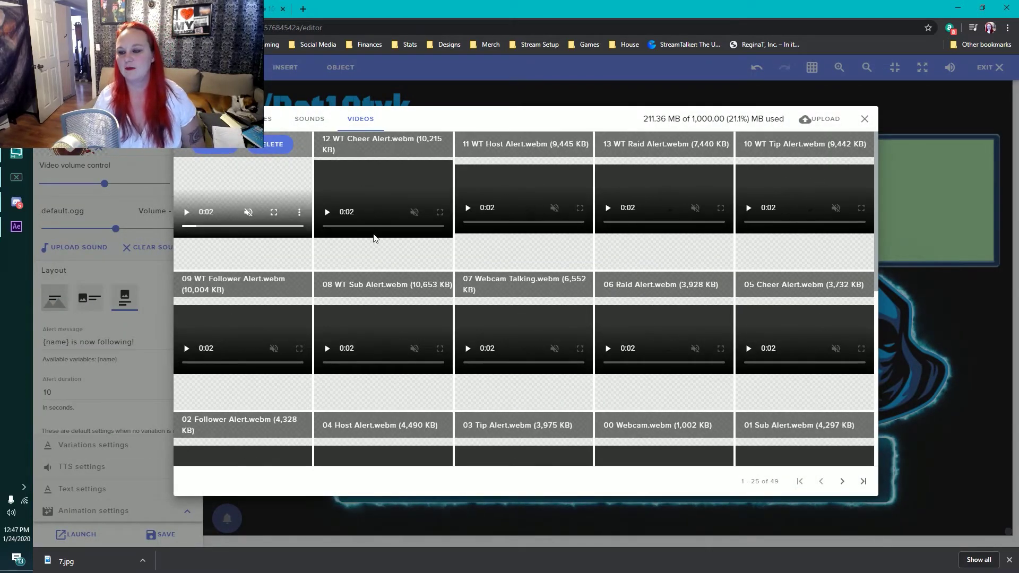
{"action": "left_click", "coordinate": [812, 120]}
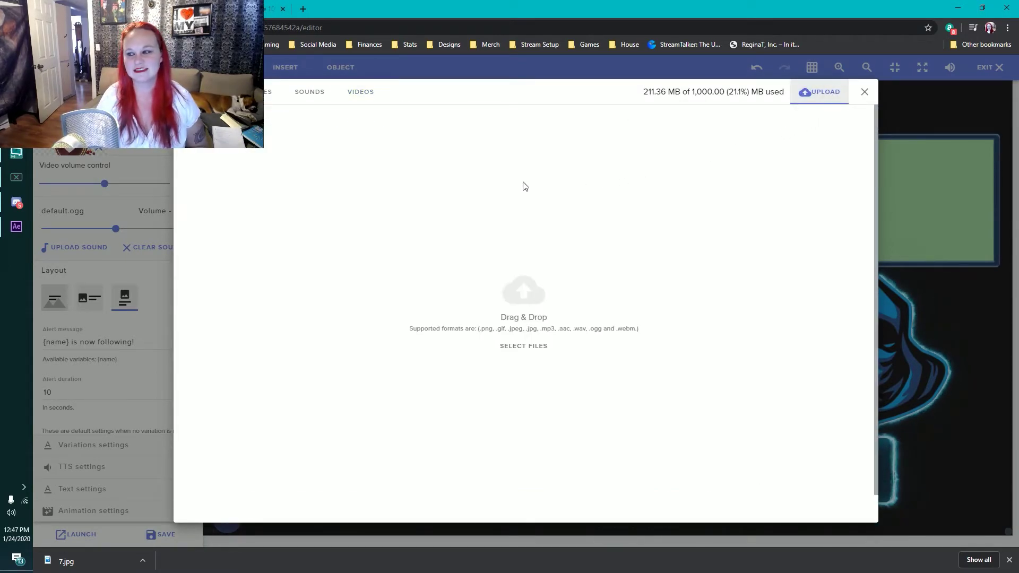
{"action": "left_click", "coordinate": [536, 347]}
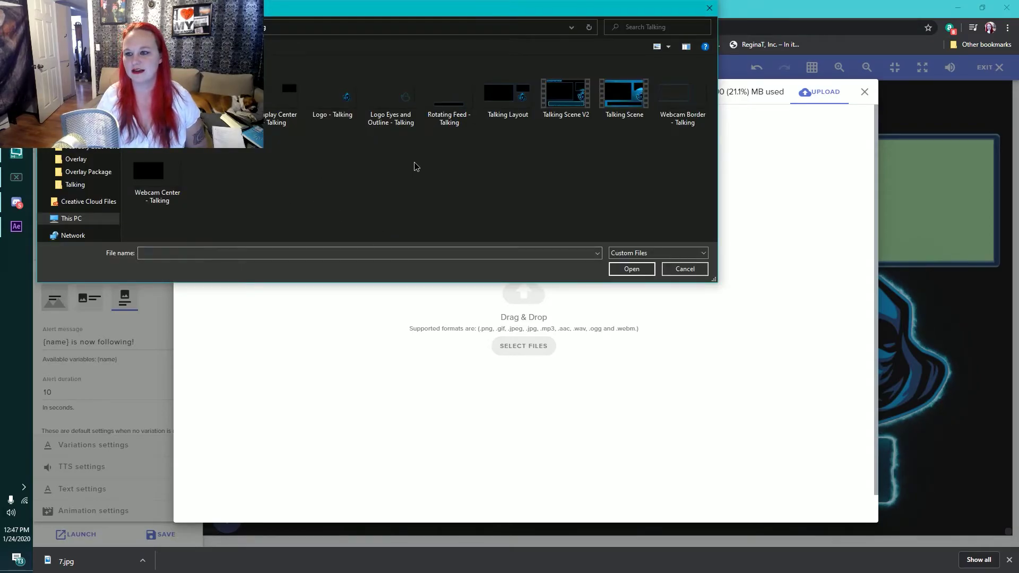
{"action": "key", "text": "alt+Up"}
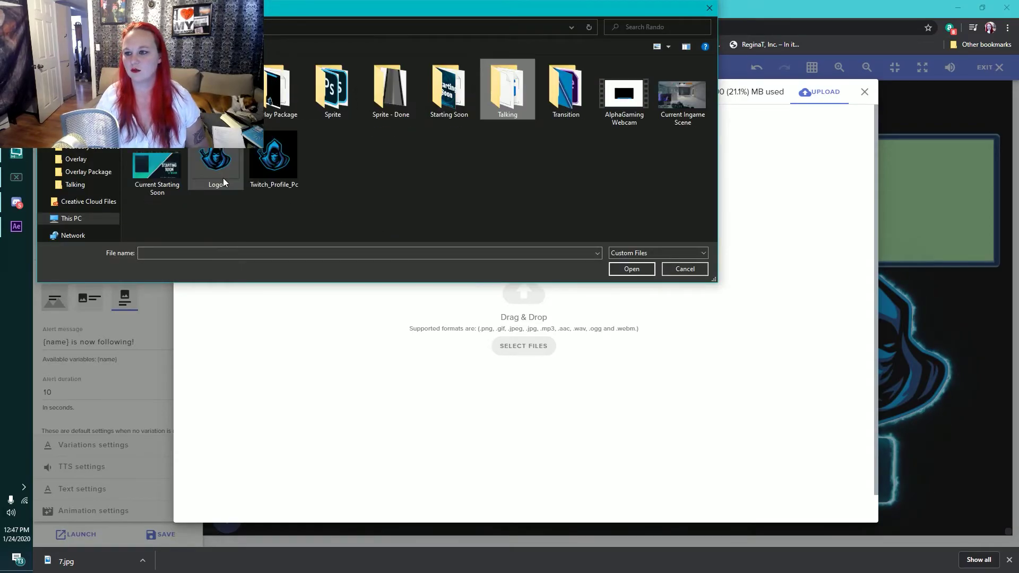
{"action": "double_click", "coordinate": [157, 95]}
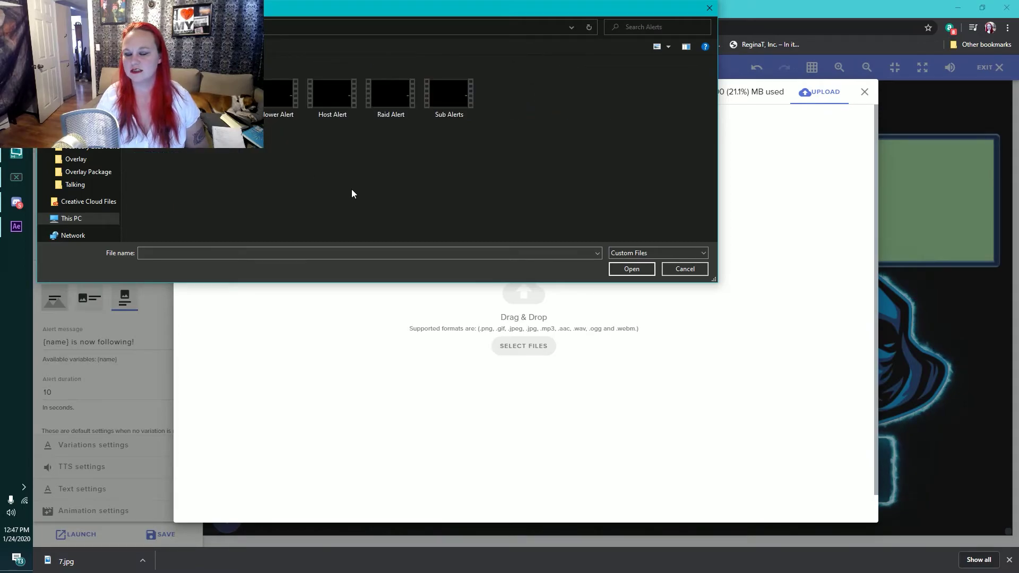
{"action": "double_click", "coordinate": [269, 98]}
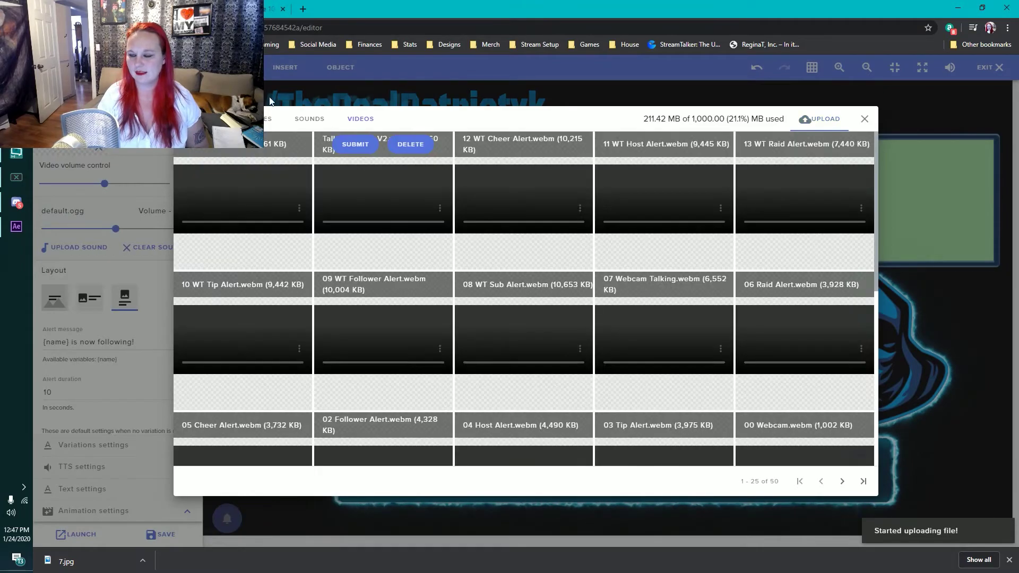
{"action": "mouse_move", "coordinate": [210, 151]}
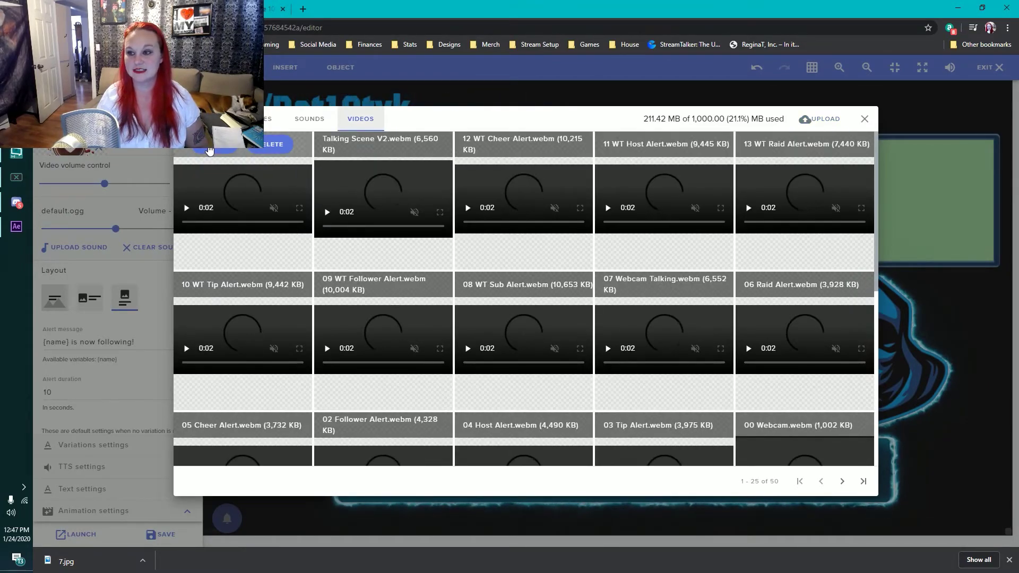
{"action": "left_click", "coordinate": [210, 152]}
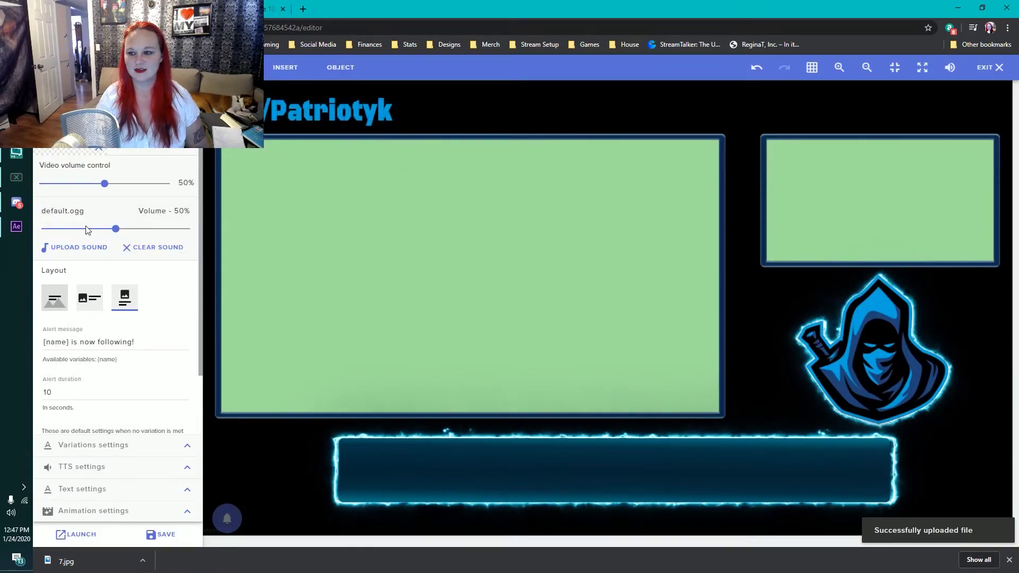
- Set the follower alert's layout to text over image and clear its default sound
{"action": "left_click", "coordinate": [54, 302]}
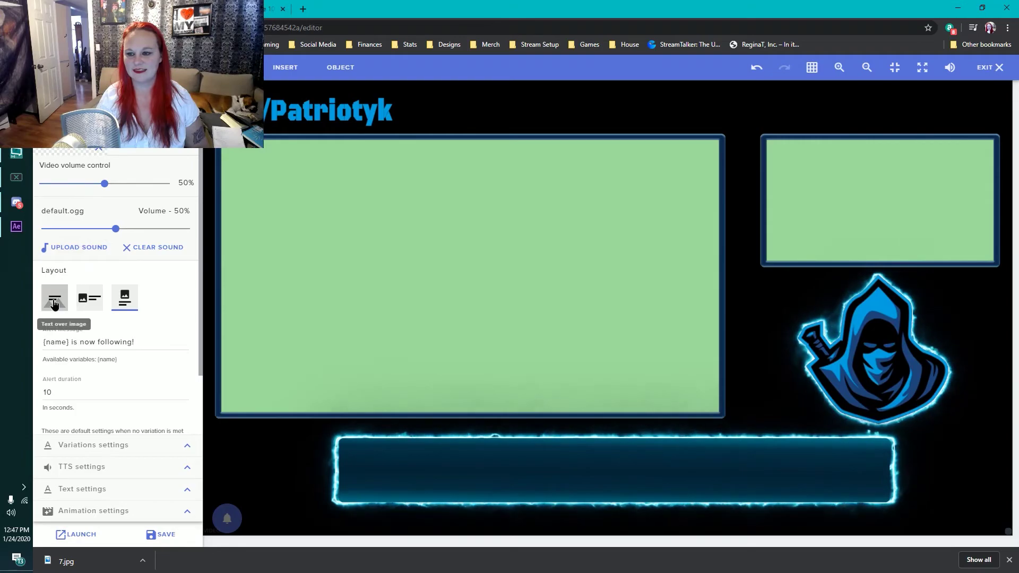
{"action": "left_click", "coordinate": [145, 251]}
- Display the list of stream events that can be emulated to test the alert
{"action": "mouse_move", "coordinate": [228, 517]}
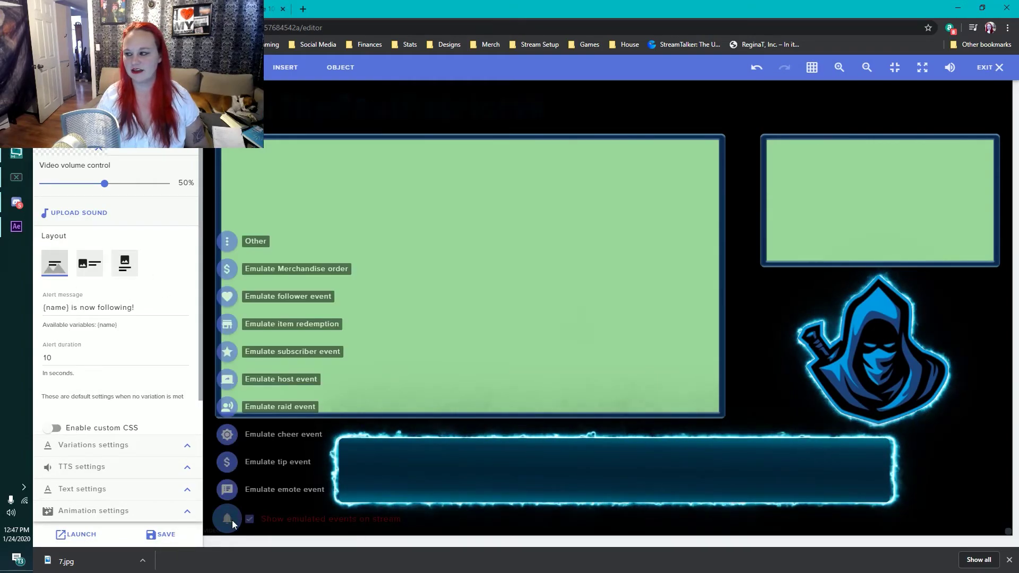